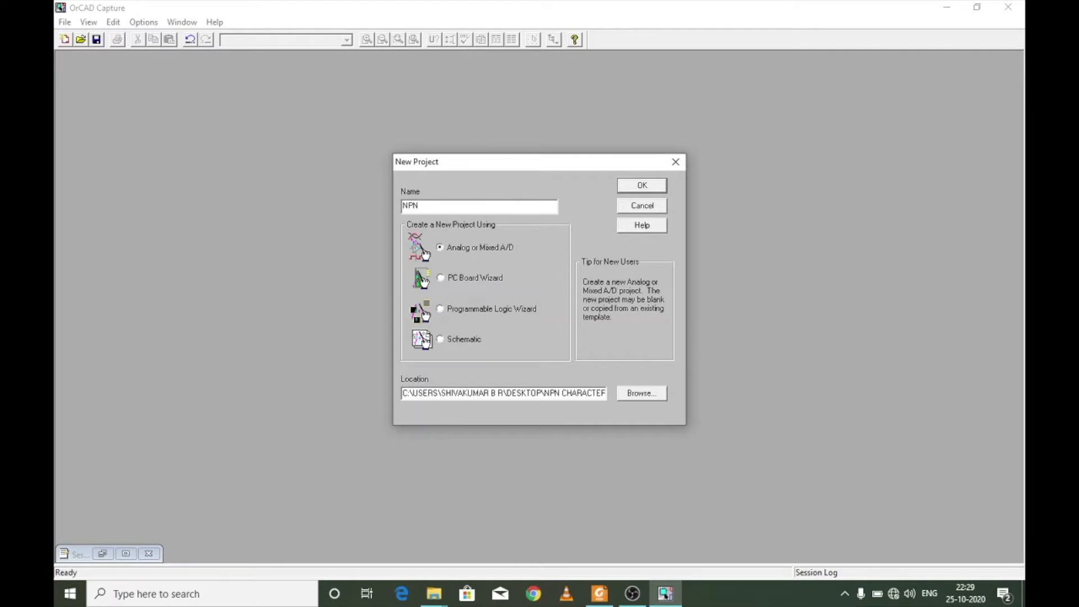
Step: Name the new Analog or Mixed A/D project "NPN CB COnfiguration" and confirm its folder location
text(CB COnfiguration)
click(646, 399)
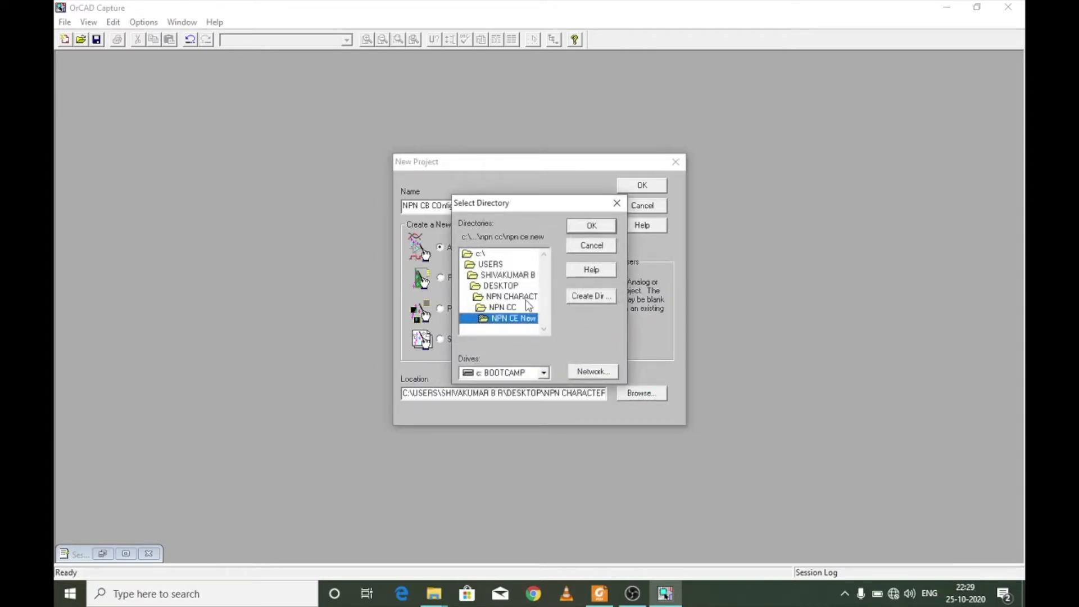
click(500, 278)
click(592, 226)
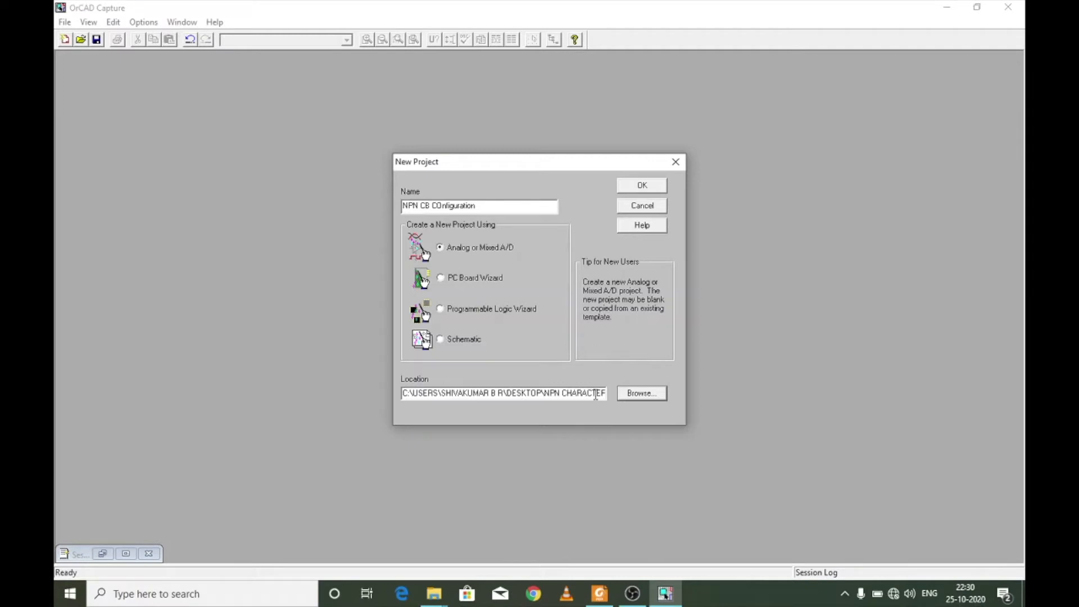
click(652, 185)
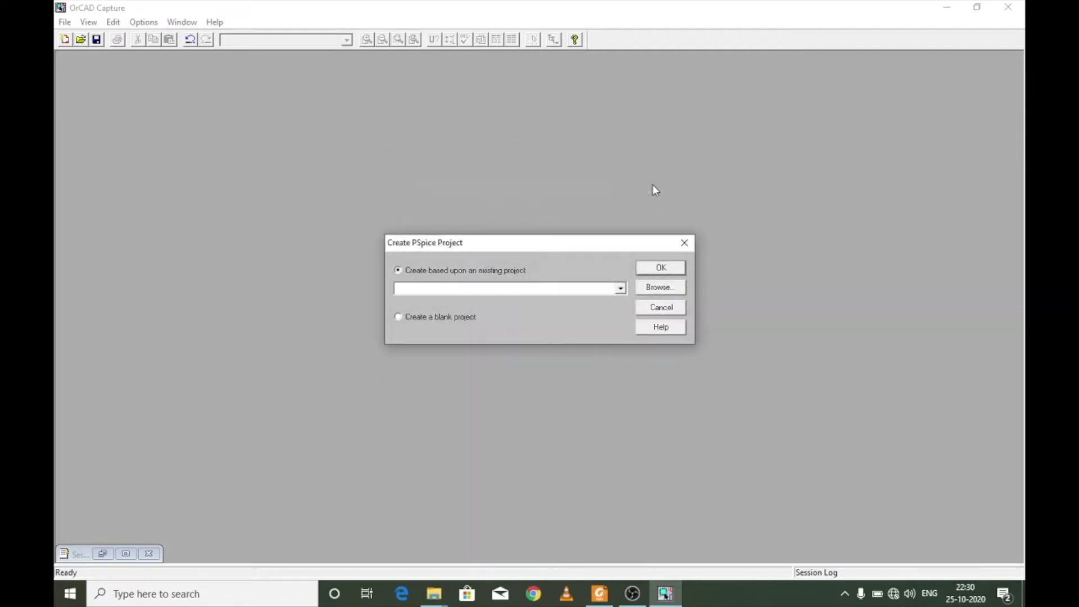
Step: Create the project as a blank PSpice project and activate its schematic page for editing
click(466, 319)
click(663, 266)
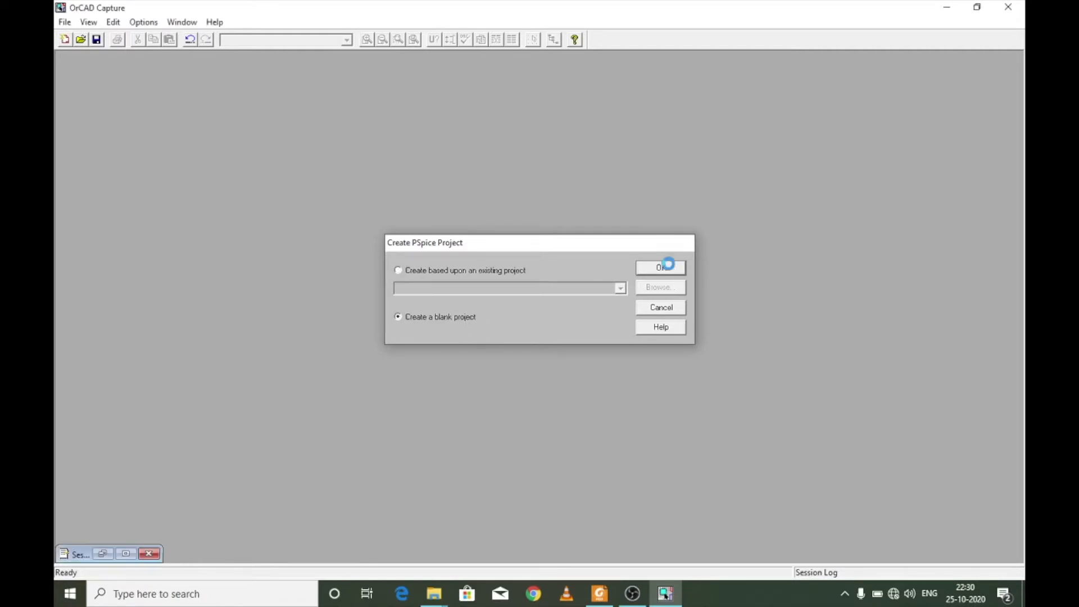
drag(547, 121, 647, 88)
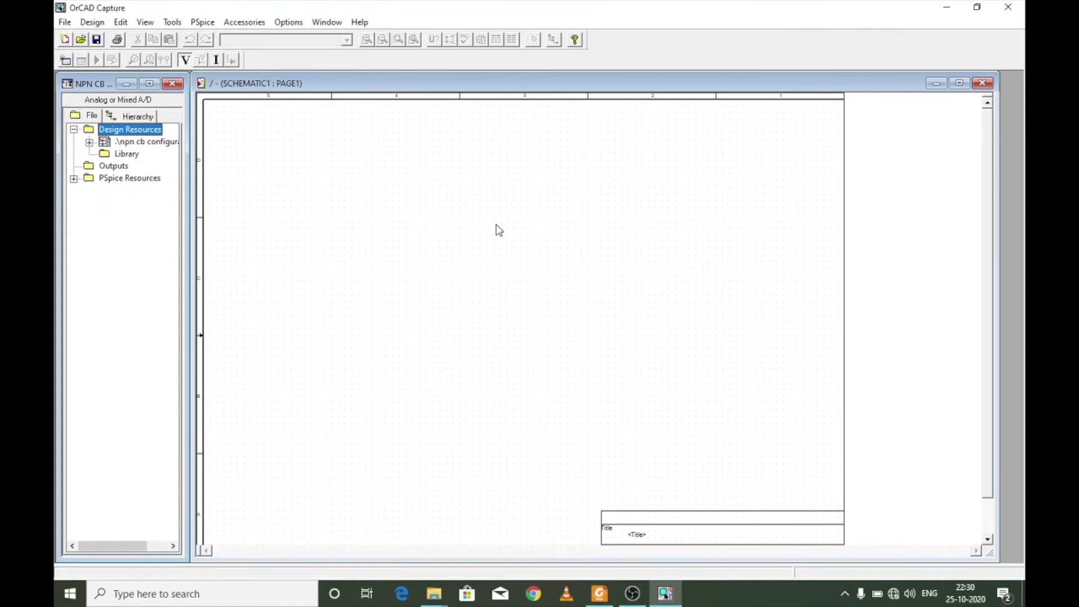
click(425, 259)
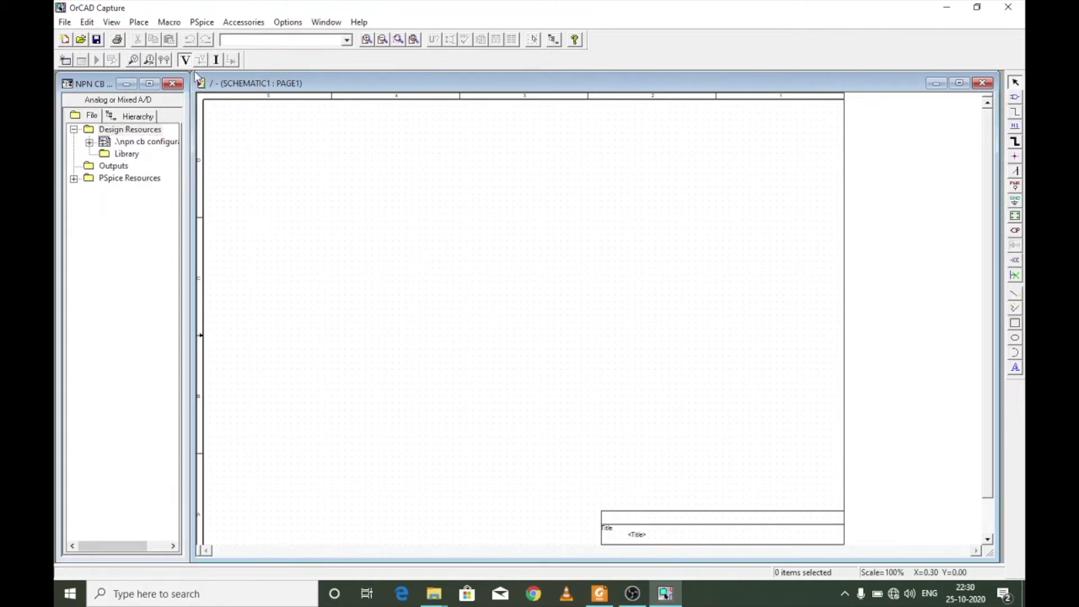
Step: Place a Q2N2222 transistor from the EVAL library in the upper middle of the page, rotated so its base points down
click(142, 25)
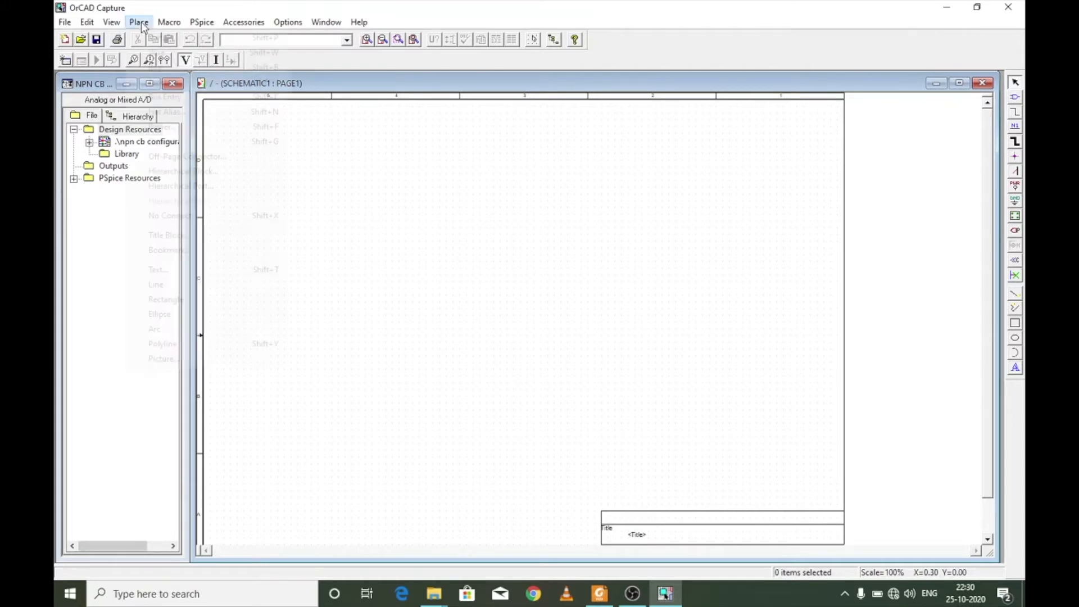
mouse_move(169, 22)
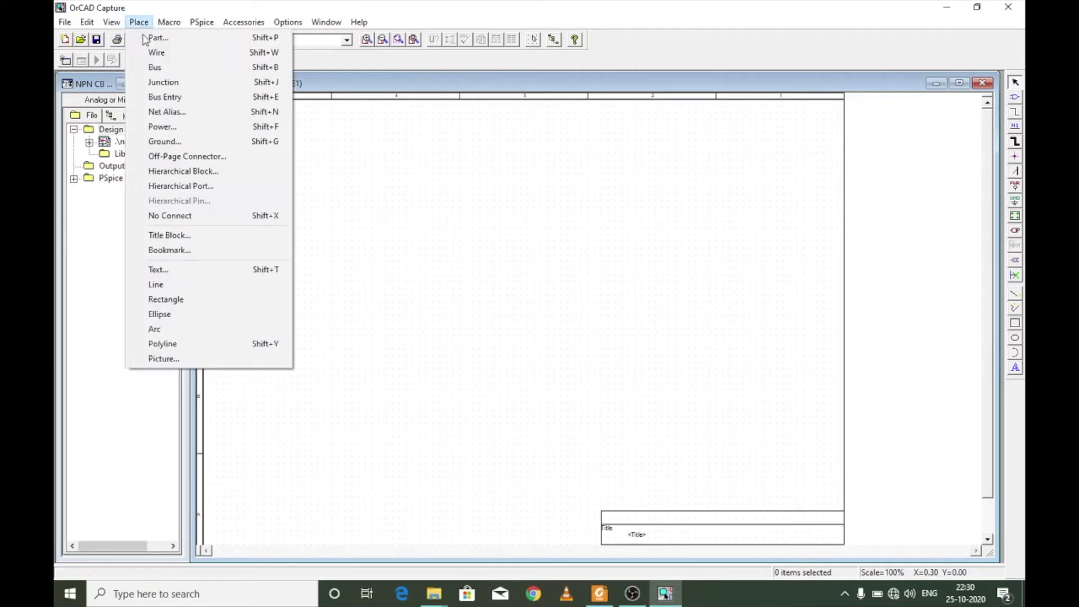
click(153, 37)
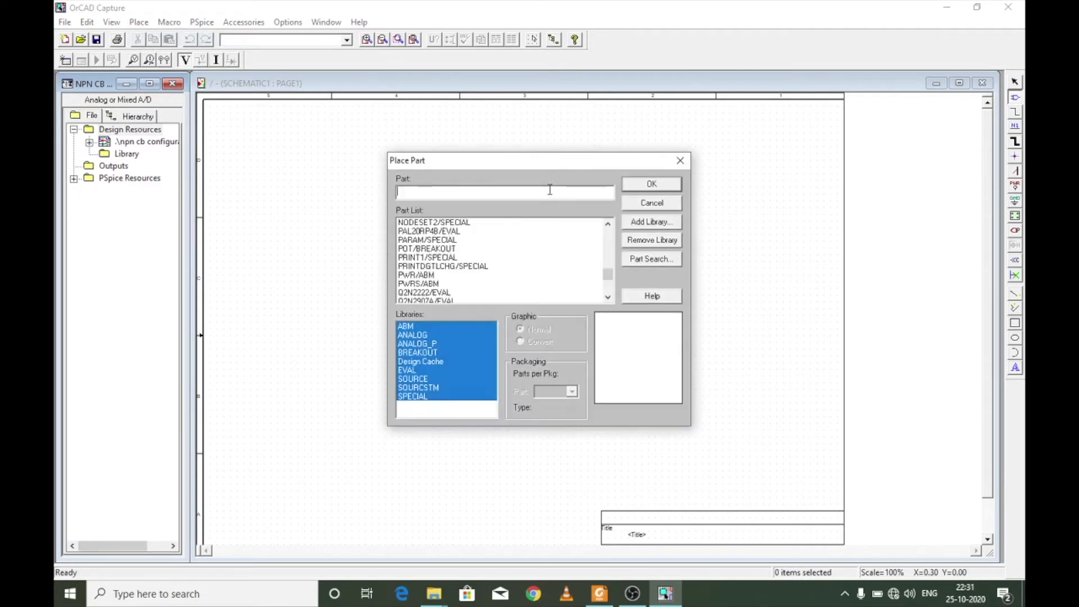
text(q2n2222)
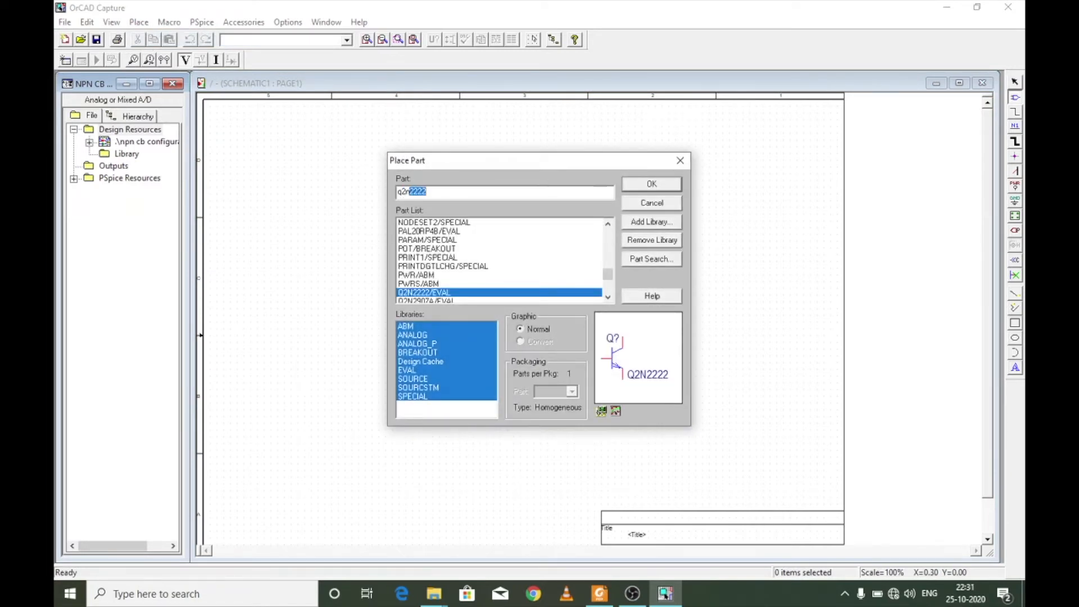
click(445, 293)
double_click(498, 293)
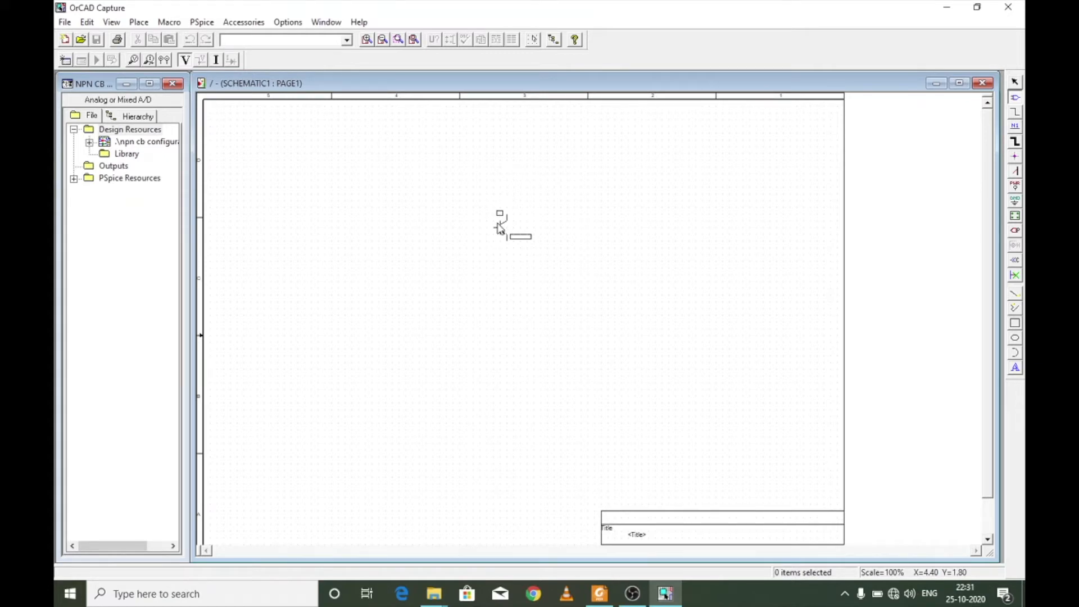
key(r)
key(r)
key(r)
key(r)
key(r)
click(498, 227)
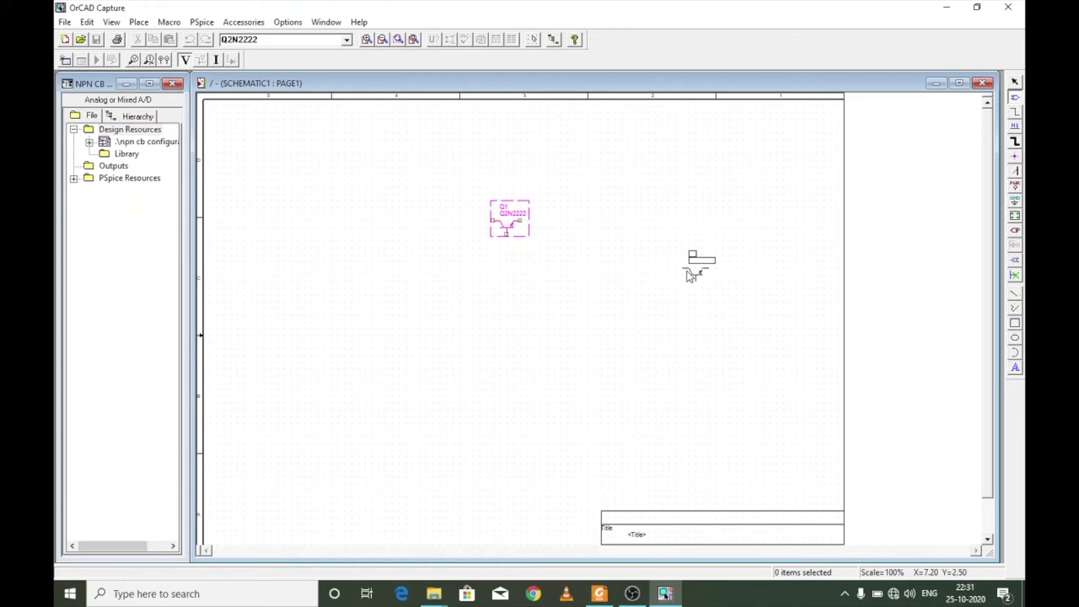
key(Escape)
click(691, 270)
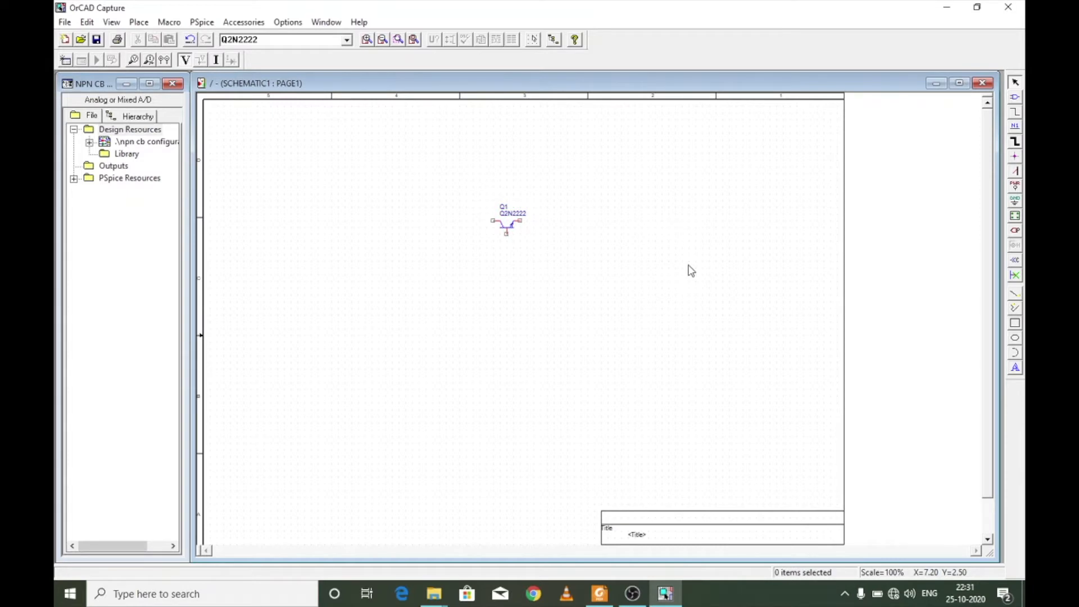
Step: Place two R resistors from the ANALOG library in line with the transistor, one on its emitter side and one on its collector side
key(i)
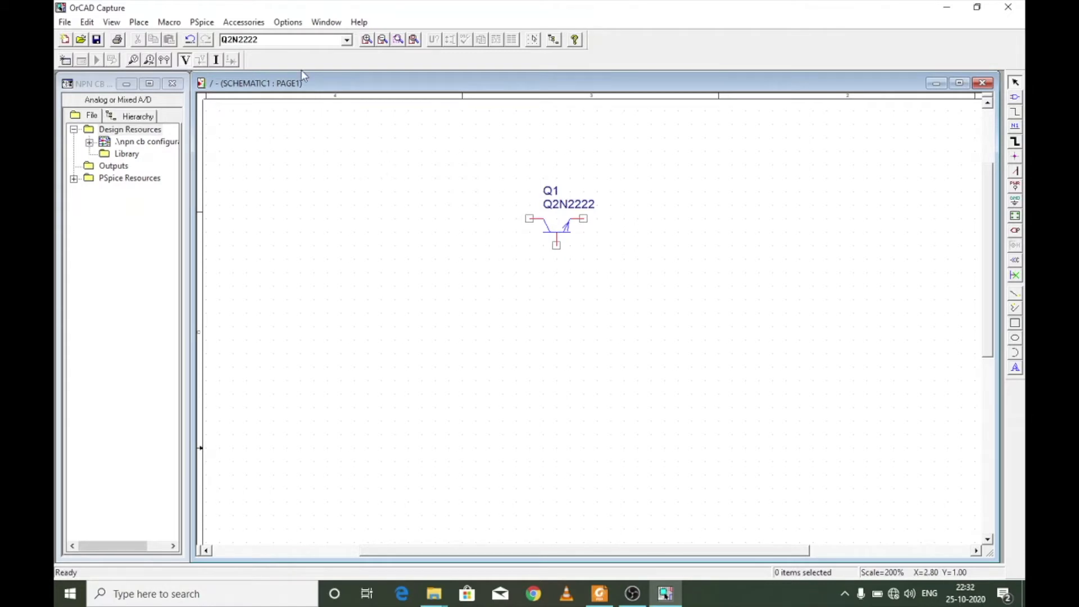
key(p)
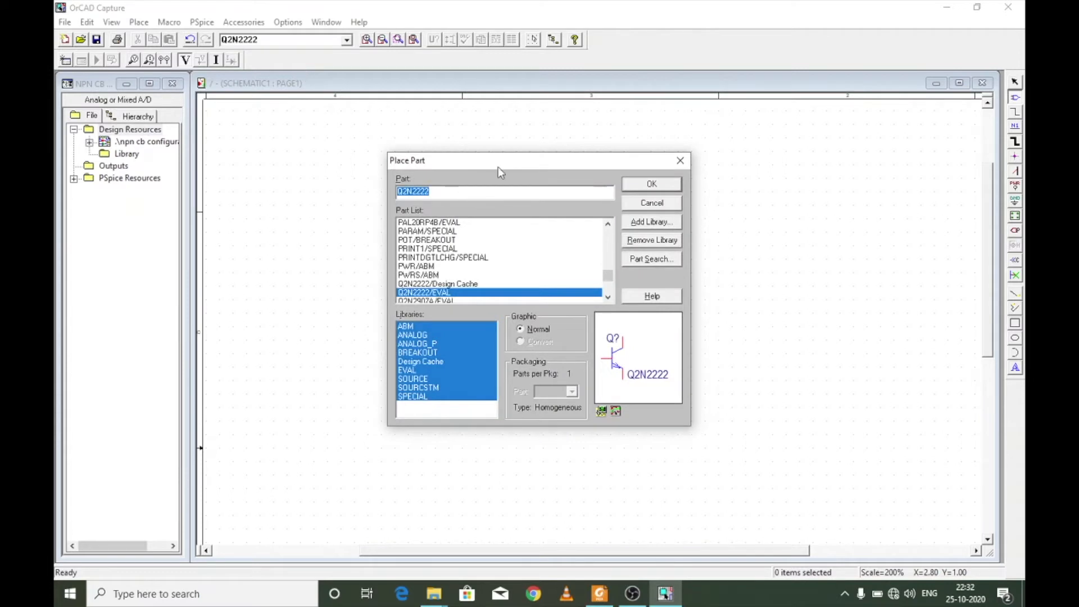
text(r)
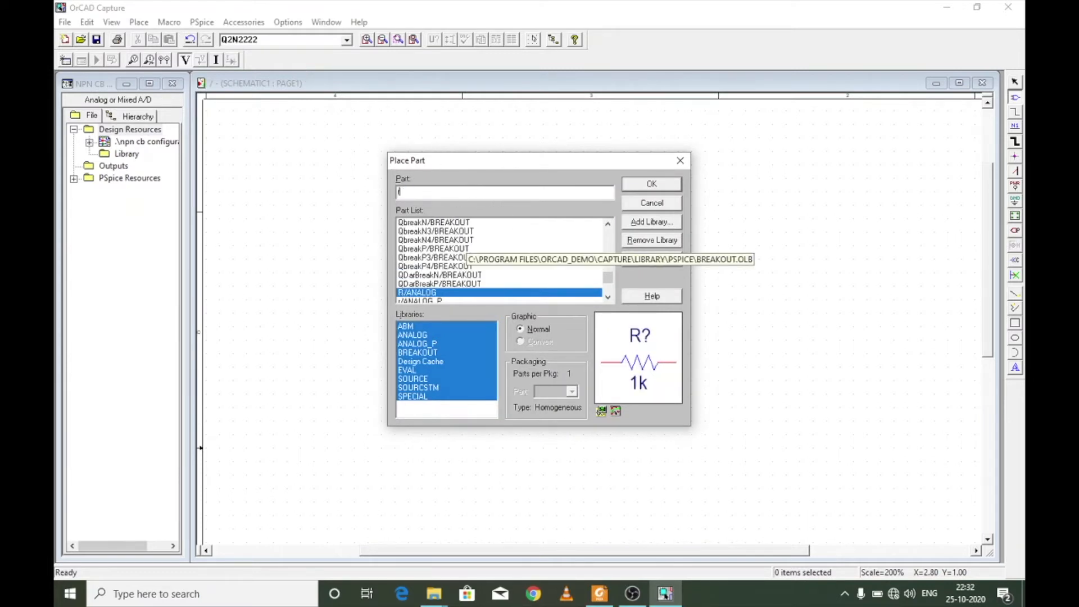
double_click(421, 291)
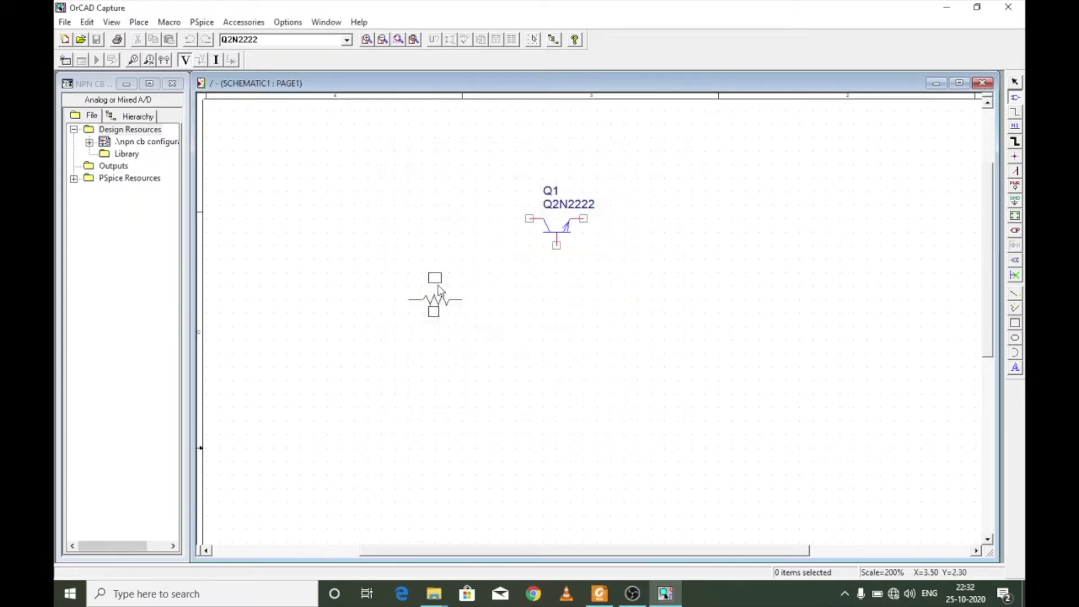
click(632, 214)
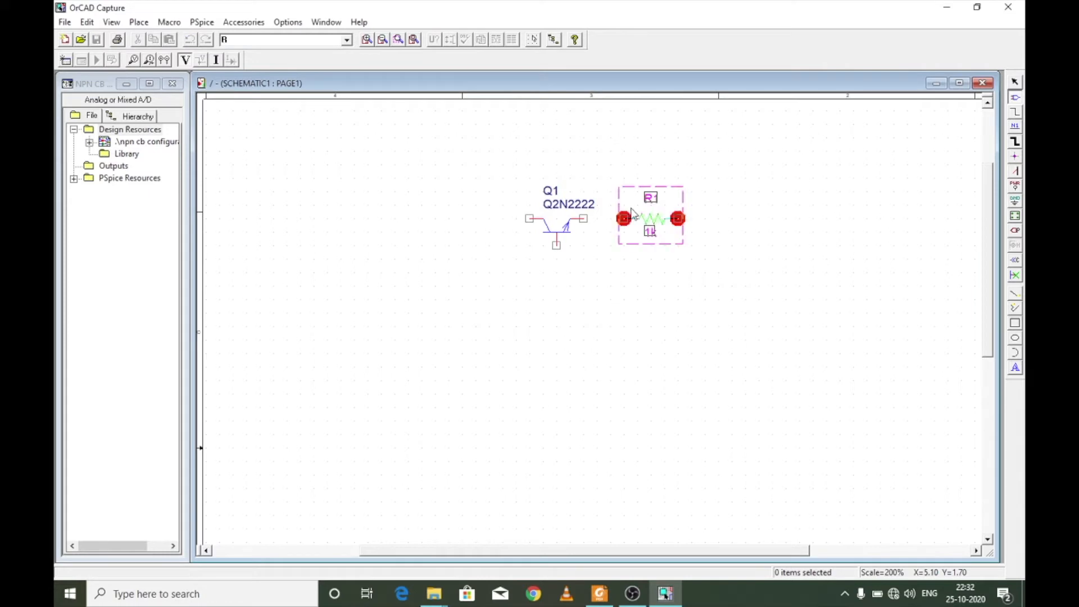
click(458, 214)
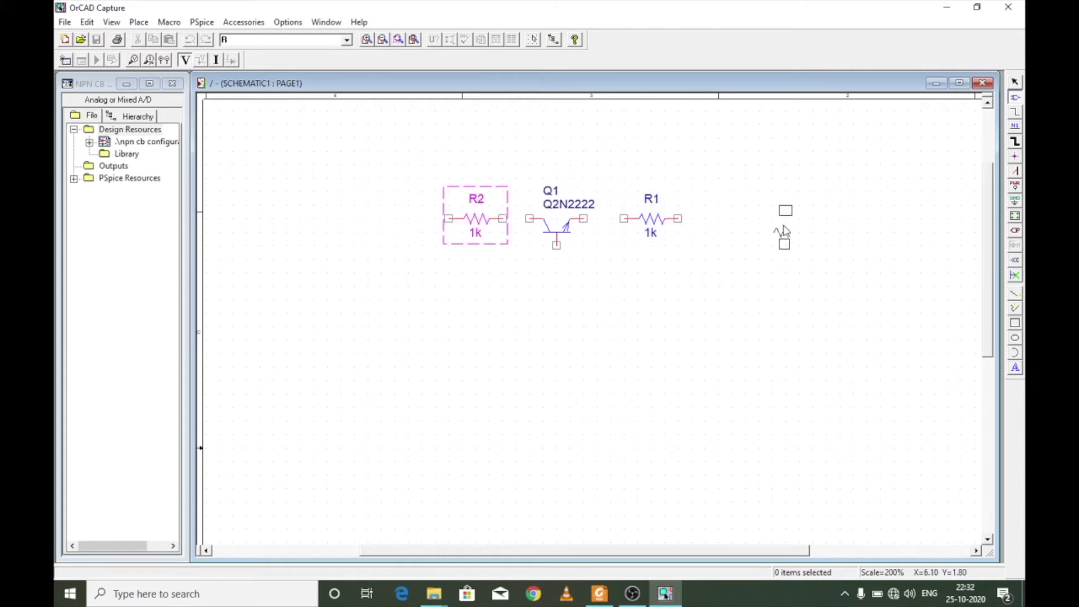
key(Escape)
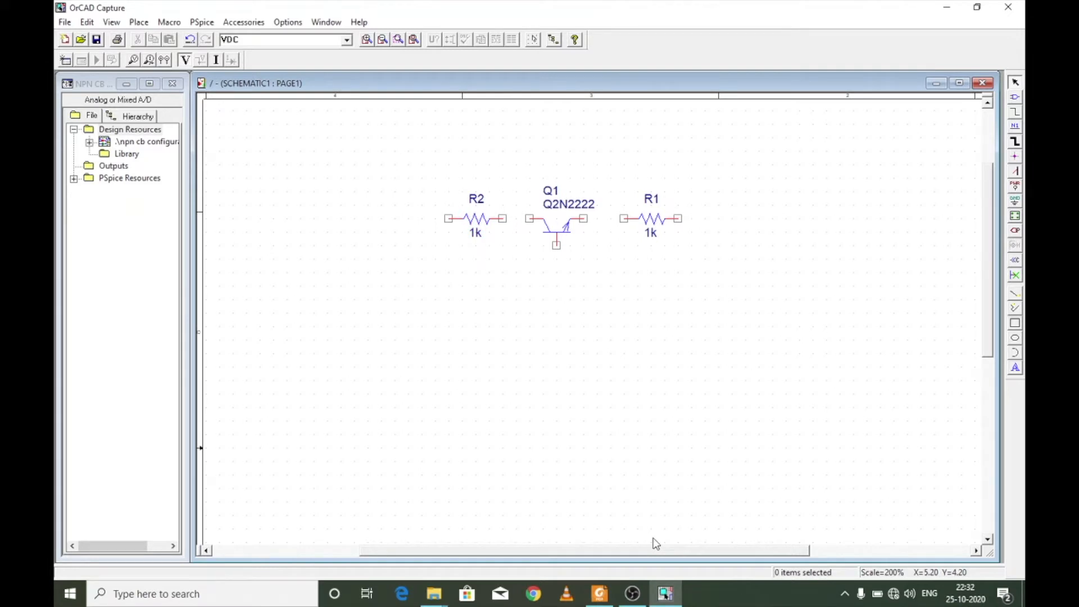
Step: Following the common-base circuit in pspice.pdf in Foxit Reader, place two VDC sources in OrCAD Capture: upright beside R2, rotated 180° beside R1
click(600, 593)
scroll(804, 375, up, 2)
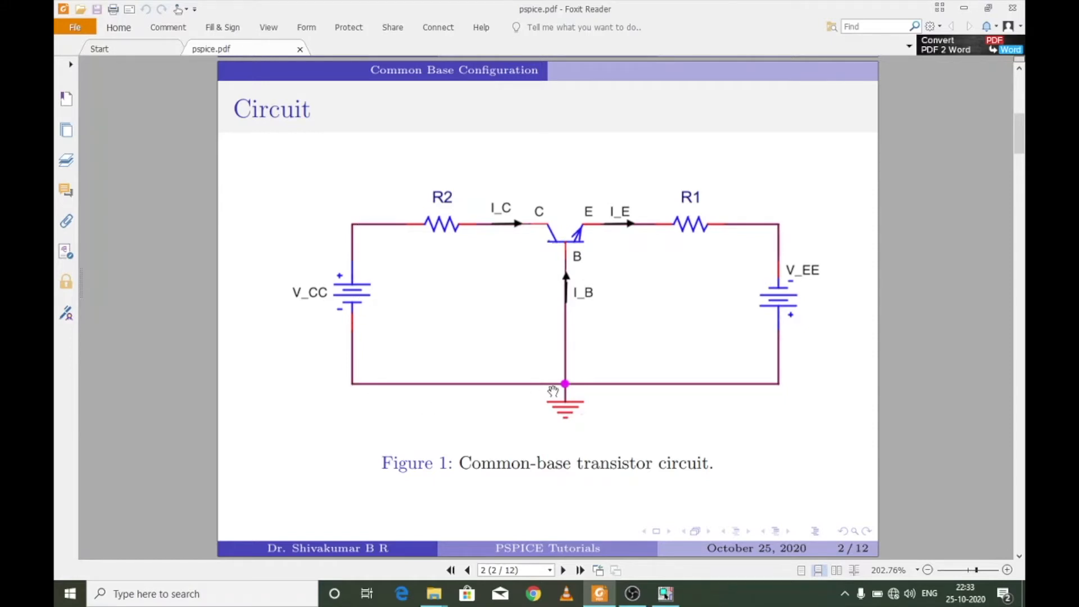
key(alt+Tab)
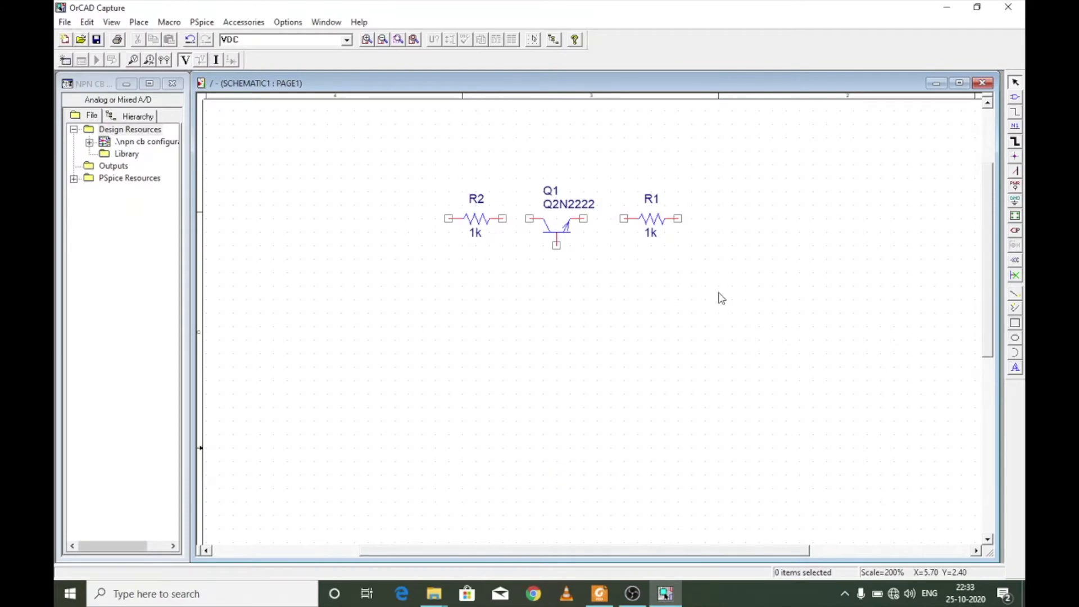
key(p)
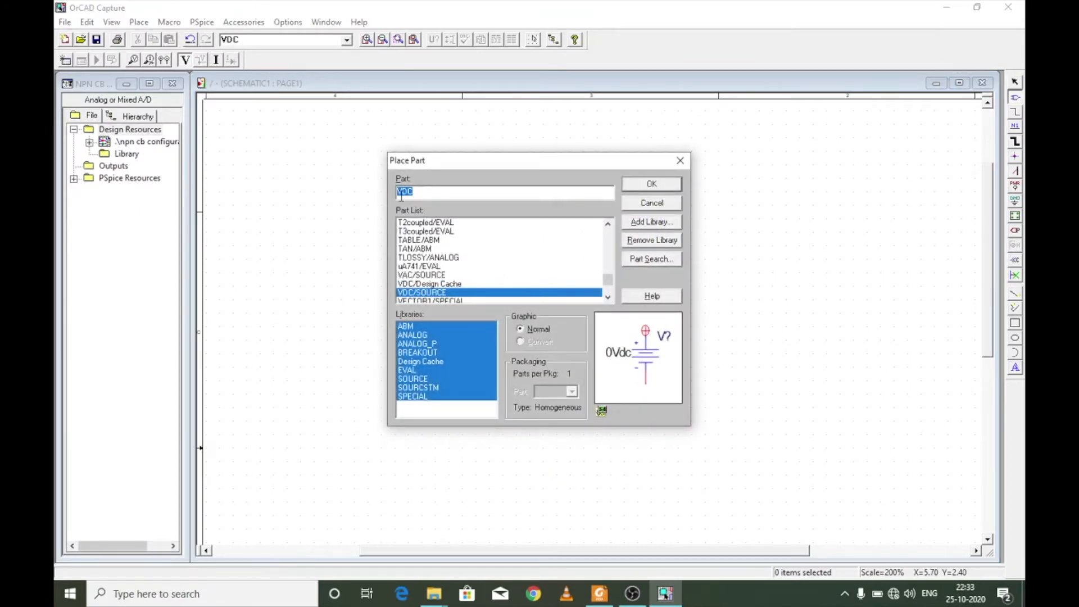
double_click(440, 292)
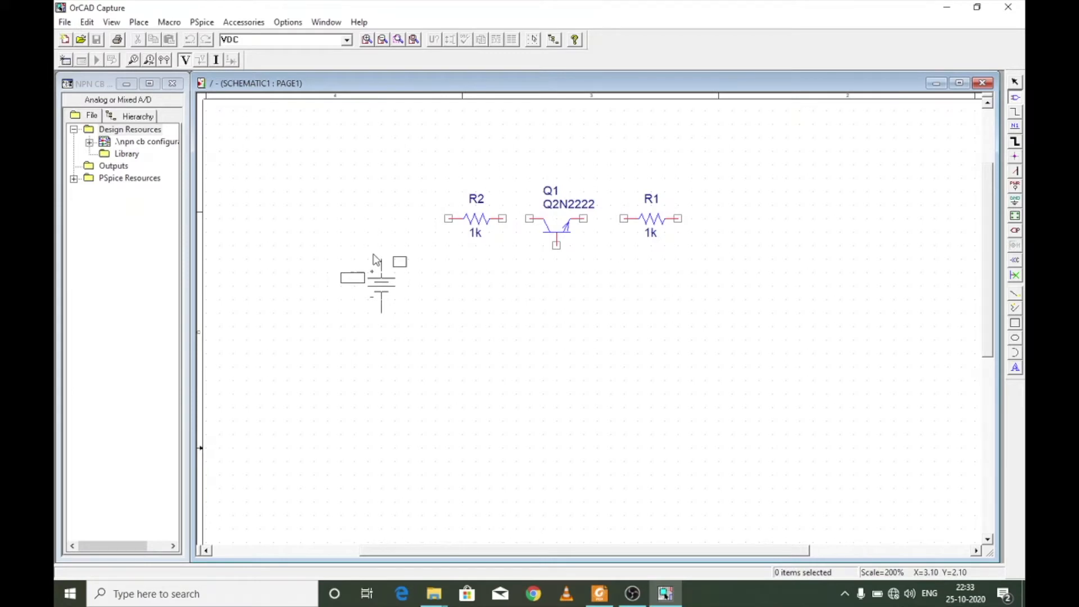
click(377, 260)
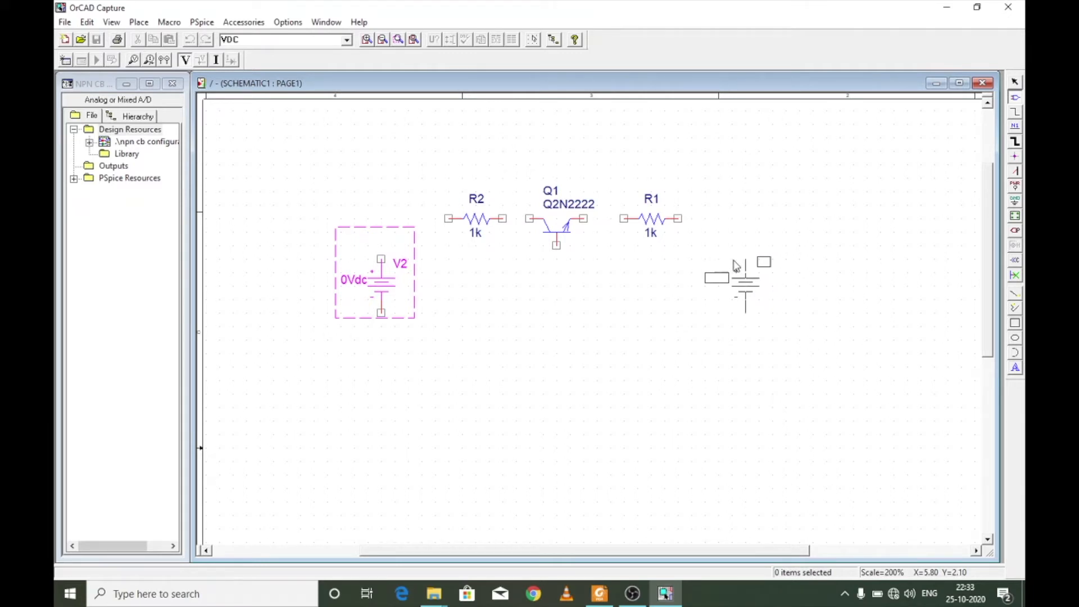
key(r)
key(r)
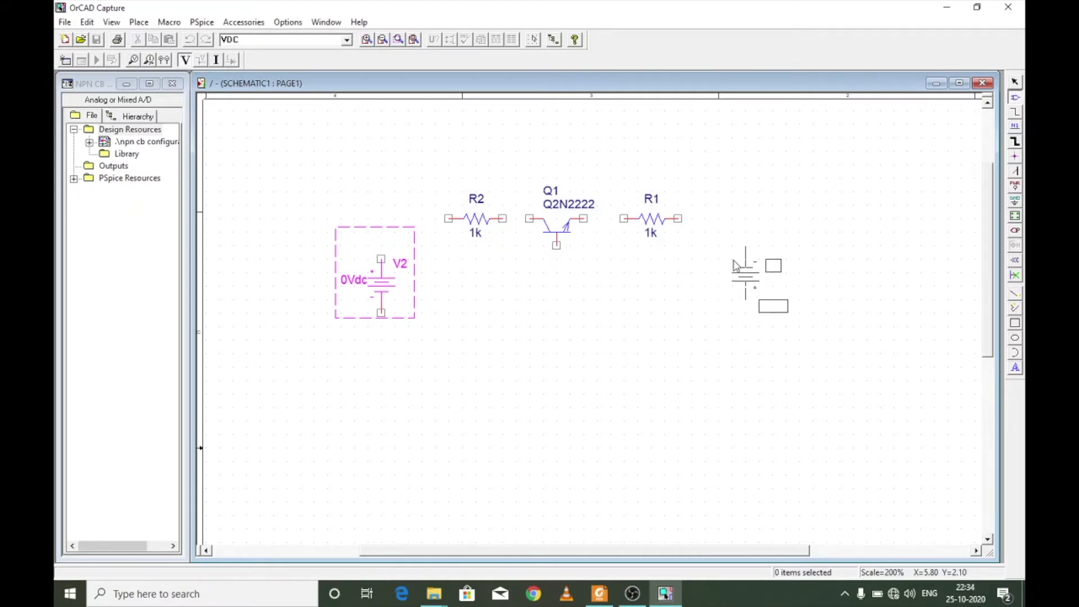
click(713, 266)
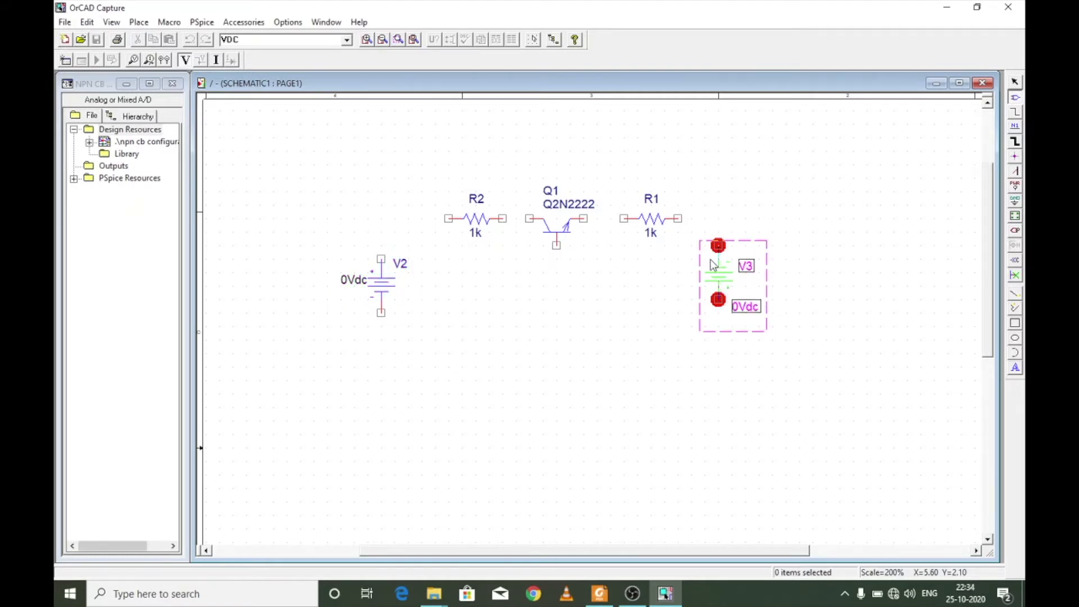
key(Escape)
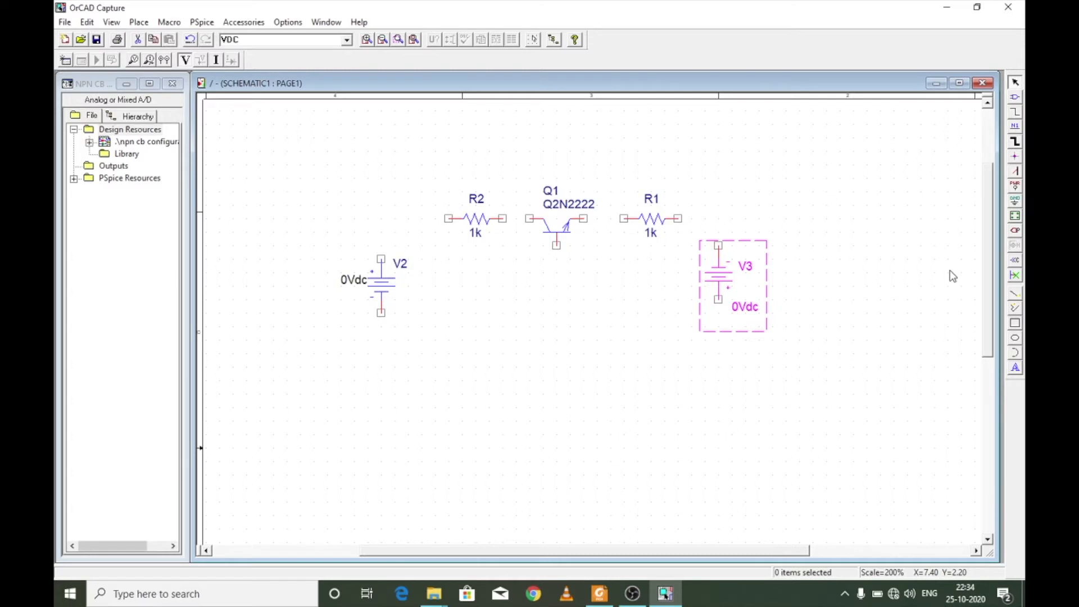
Step: Rename the voltage source on the R2 side V_CC and the one on the R1 side V_EE
double_click(404, 268)
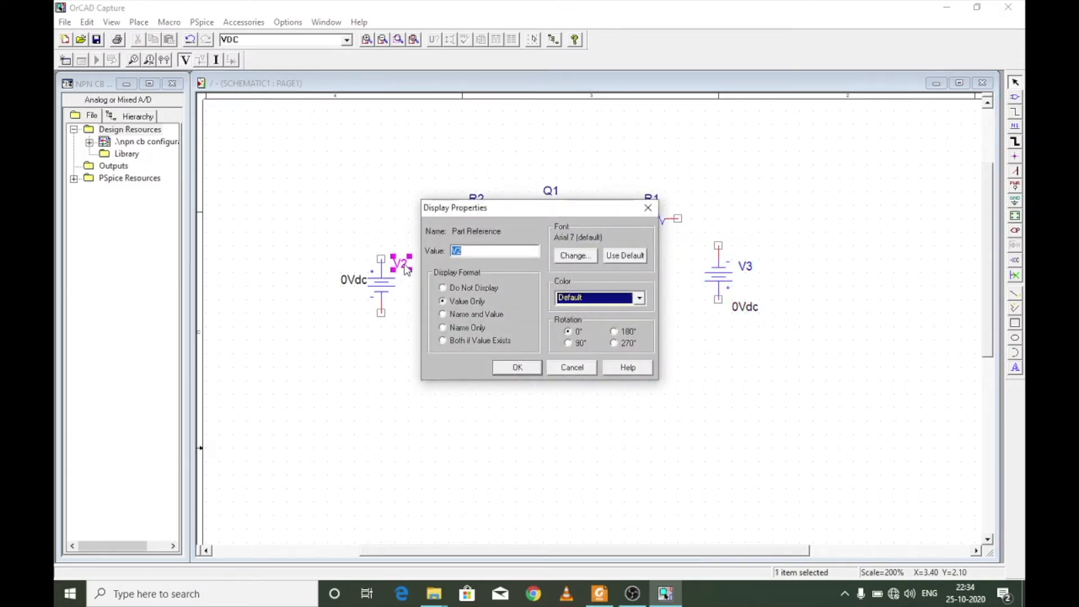
text(V_CC)
key(Return)
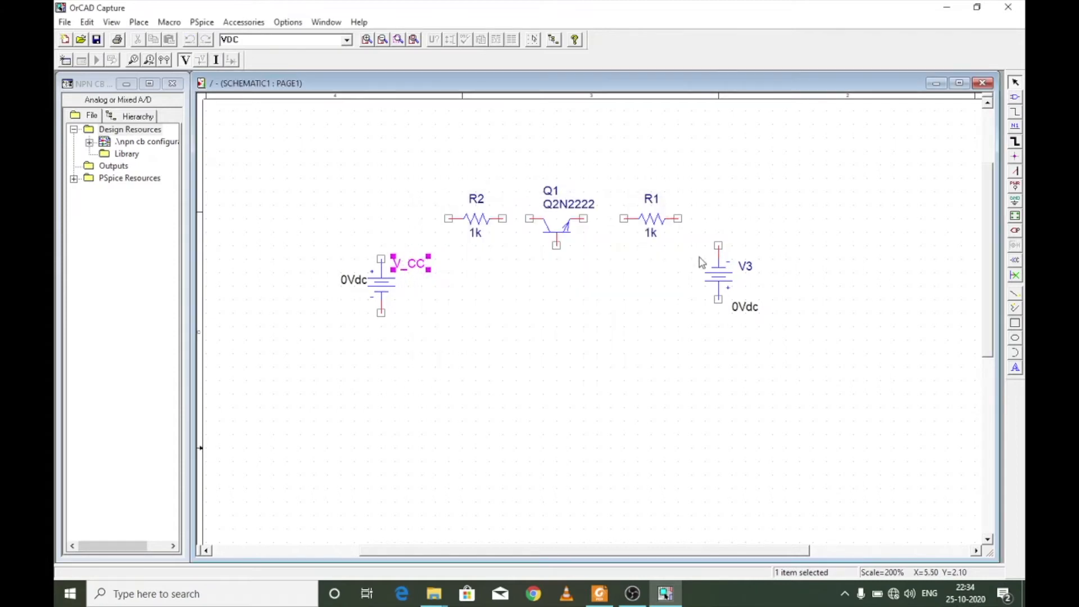
double_click(750, 270)
text(V_EE)
key(Return)
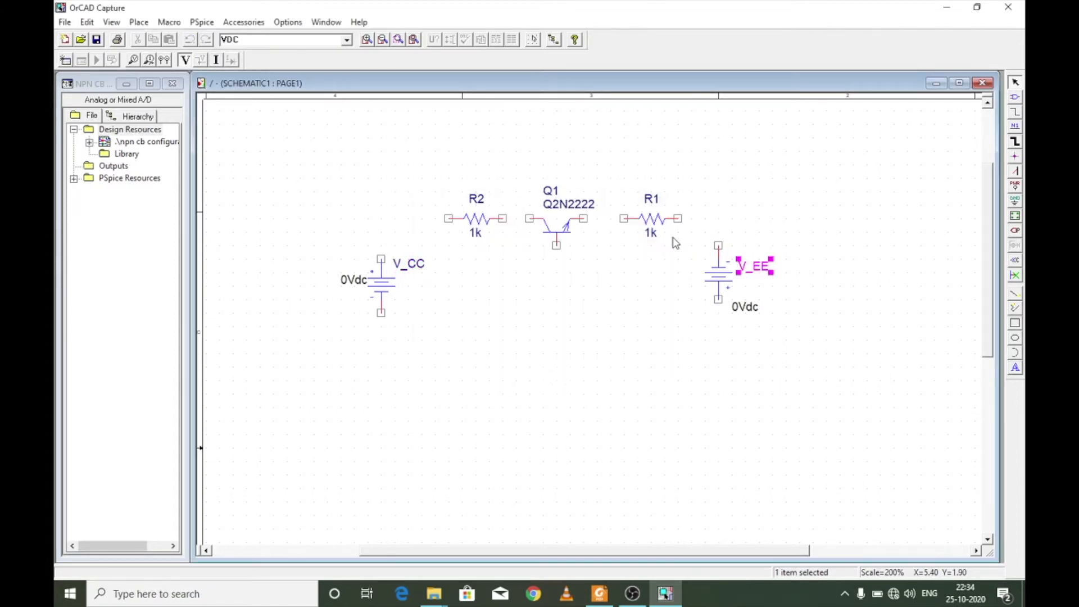
Step: Move V_CC up level with V_EE and wire the sources, resistors and transistor, joining the base to the common lower line
click(381, 292)
drag(382, 292, 383, 282)
click(538, 349)
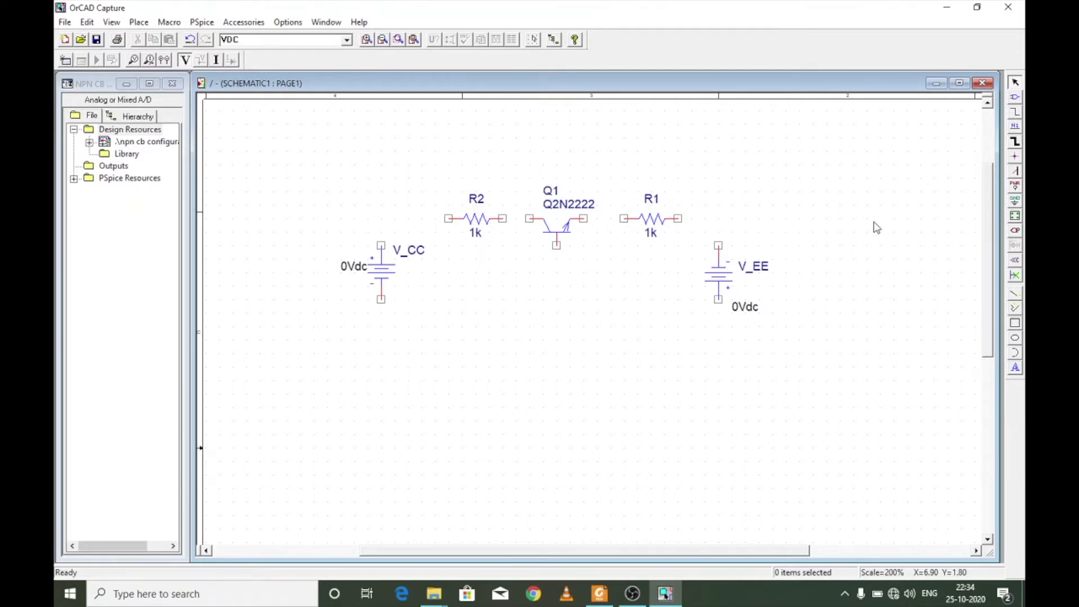
key(w)
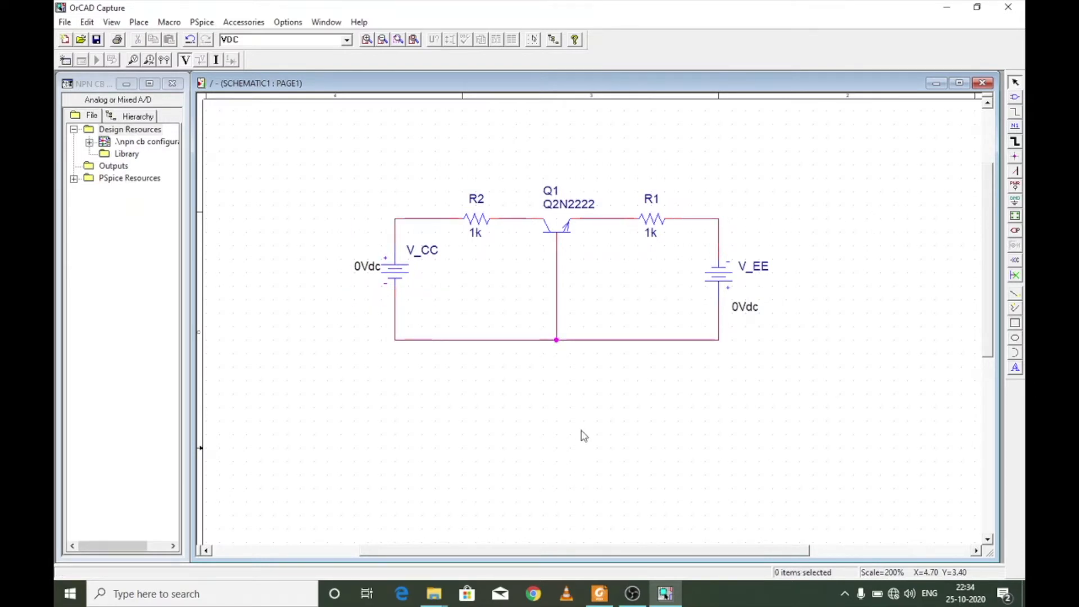
Step: Place a 0/SOURCE ground symbol beneath the base junction on the common lower line, with a short lead between them
click(1015, 204)
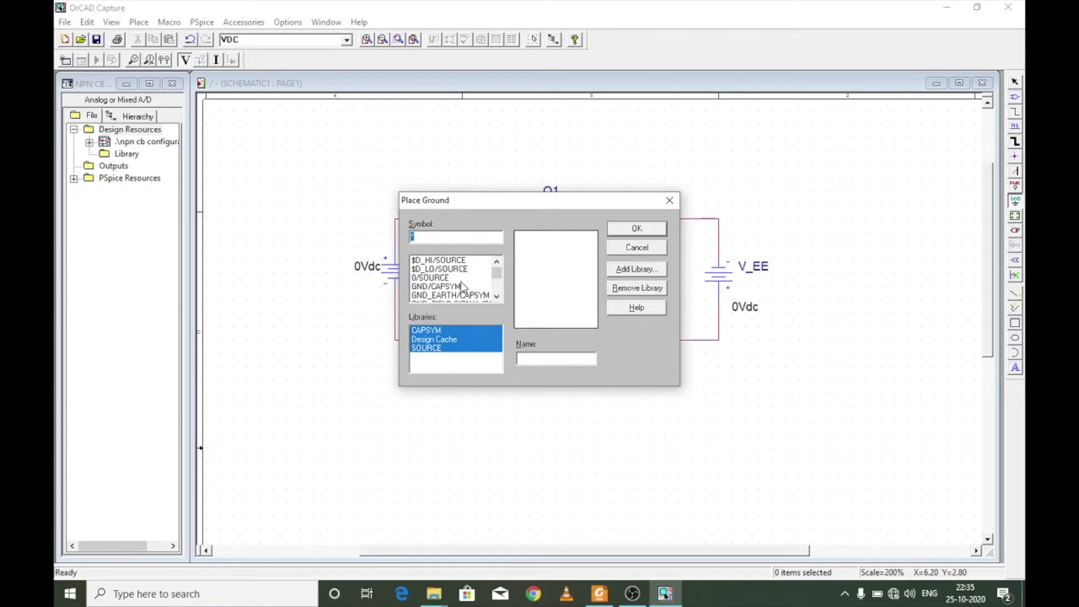
double_click(440, 279)
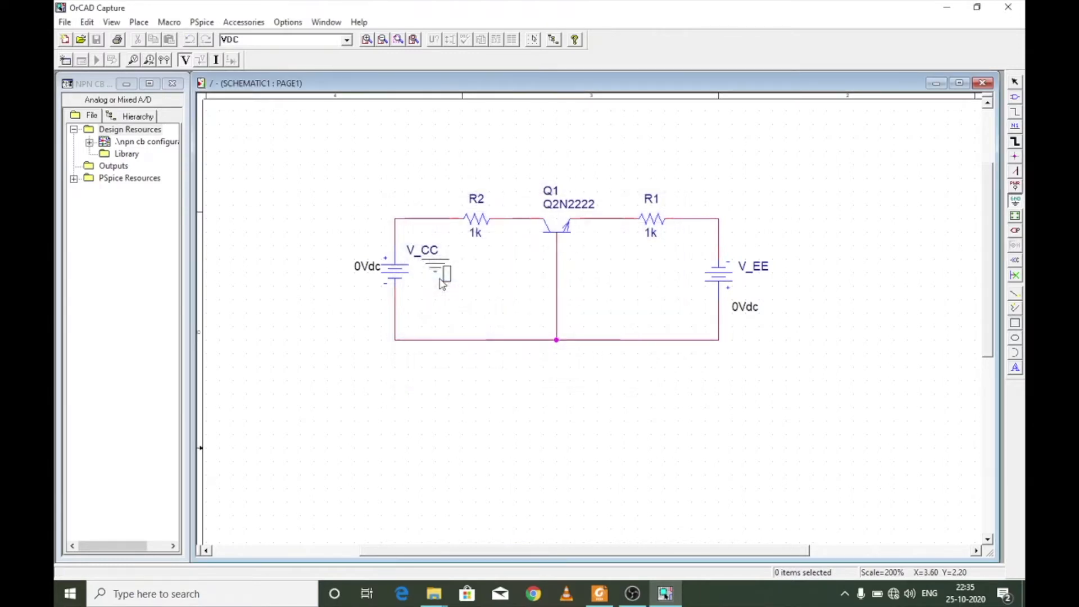
click(555, 359)
key(Escape)
drag(556, 357, 557, 371)
click(642, 388)
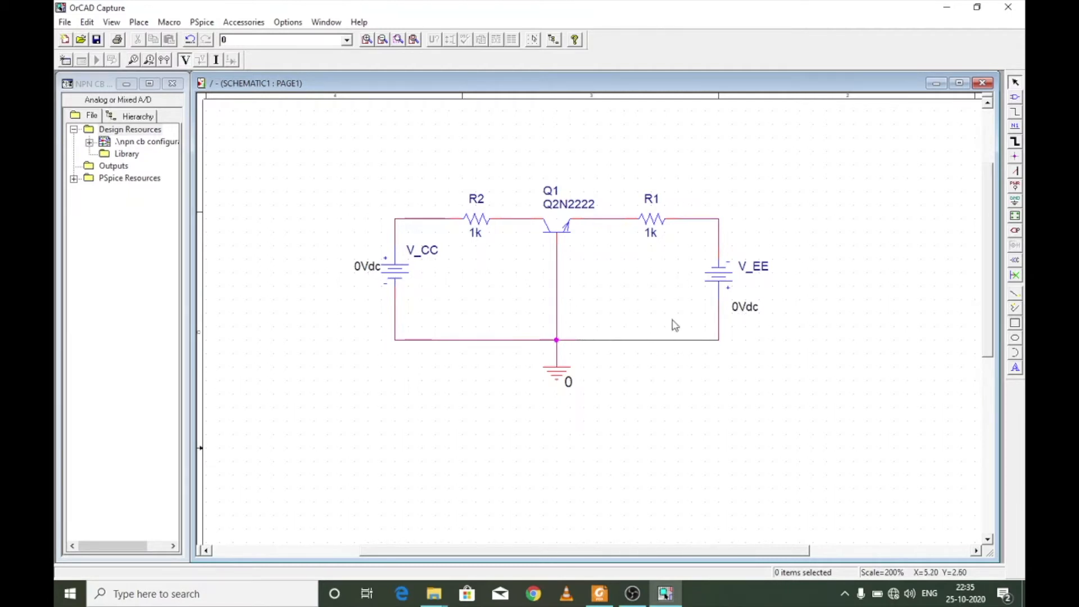
Step: Set the V_EE source to 5V and V_CC to 10V, moving the V_CC value label clear of its symbol
double_click(745, 307)
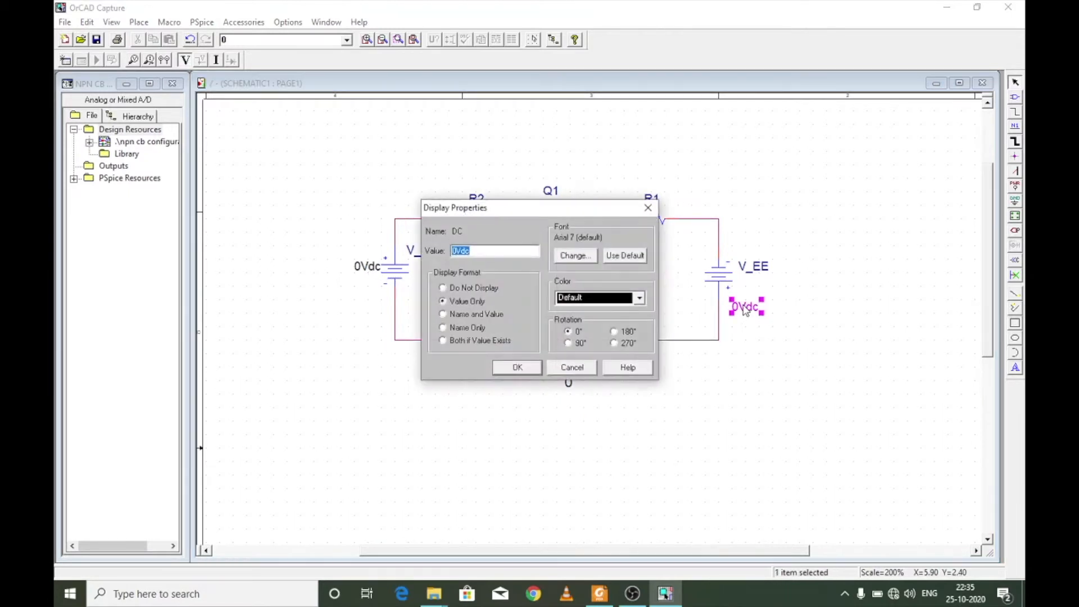
text(5V)
key(Return)
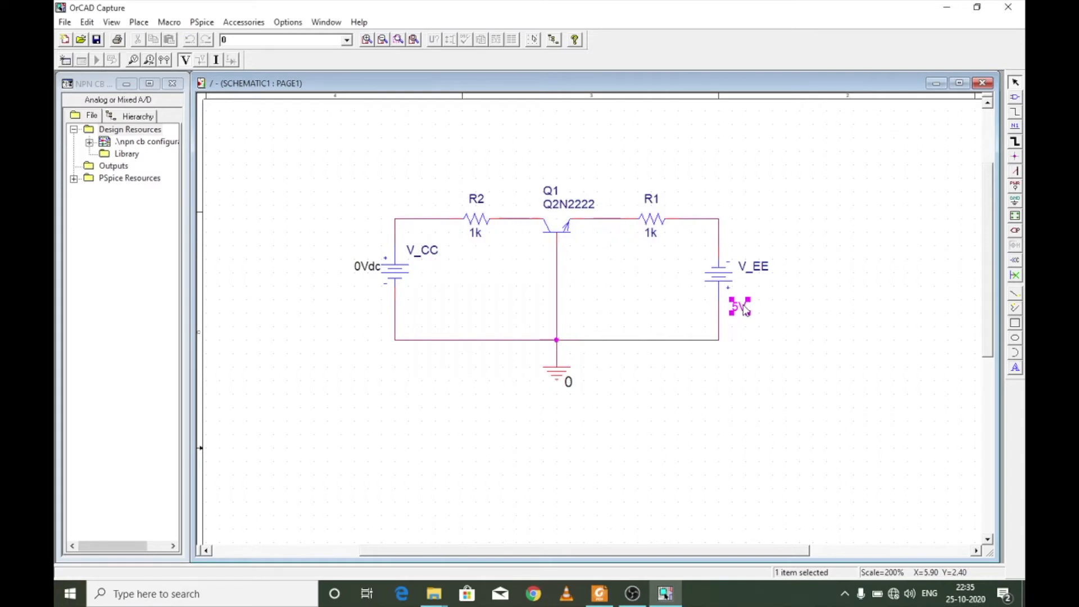
drag(371, 272, 349, 292)
double_click(346, 288)
text(10M)
key(Return)
click(434, 376)
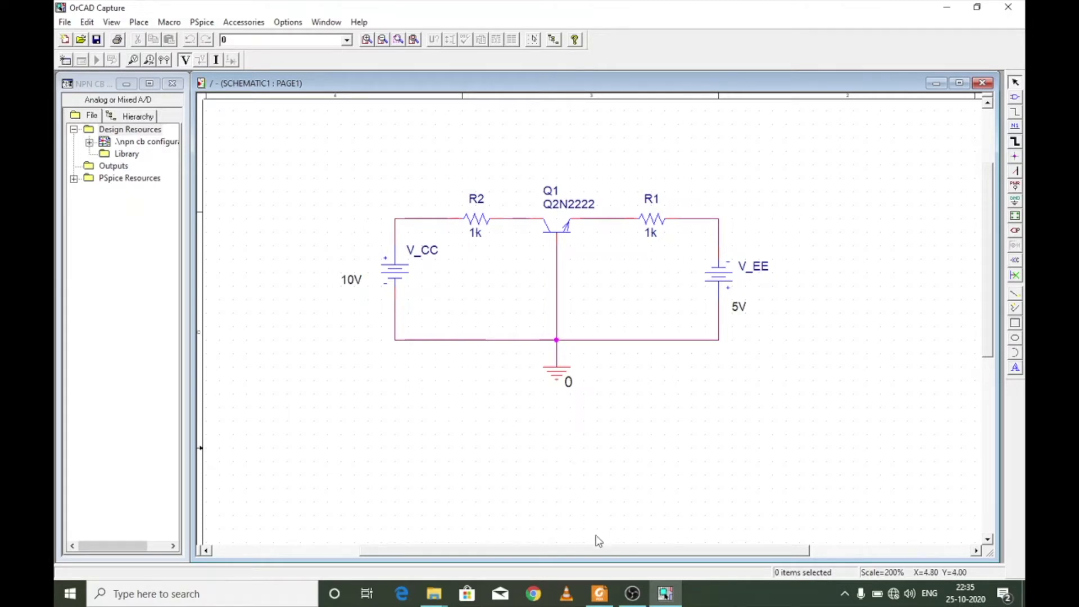
Step: Check the circuit figure in pspice.pdf in Foxit Reader and create a simulation profile named "npn cb confi" in OrCAD Capture
click(599, 593)
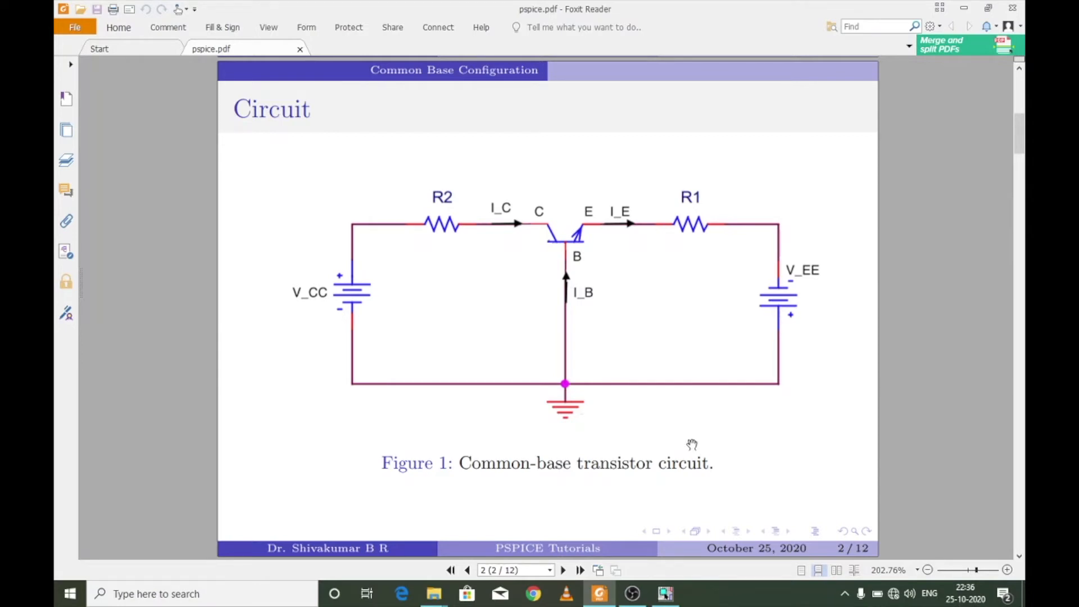
click(665, 593)
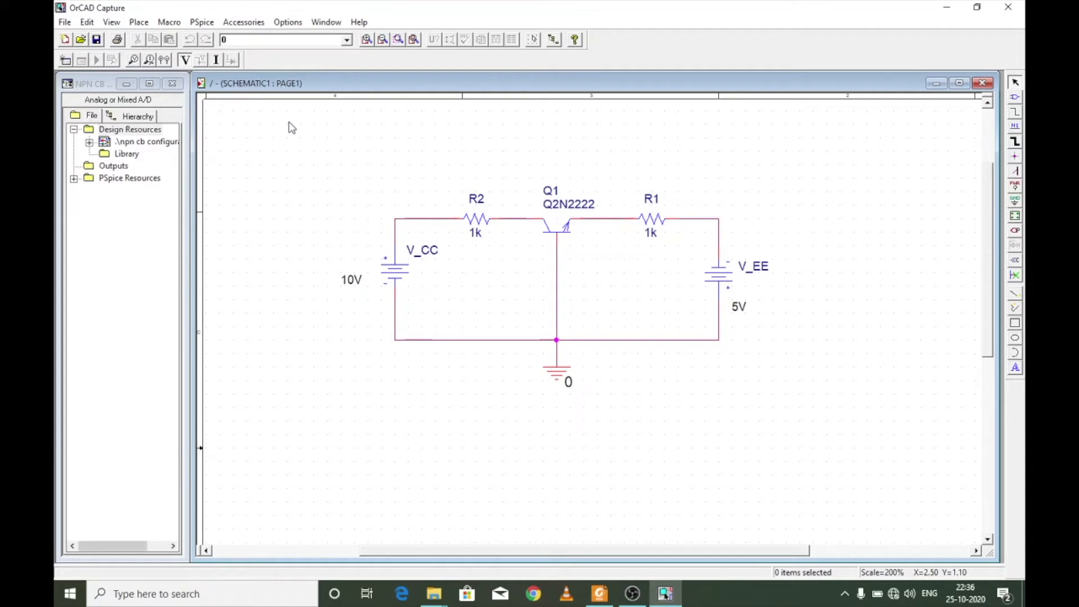
click(208, 25)
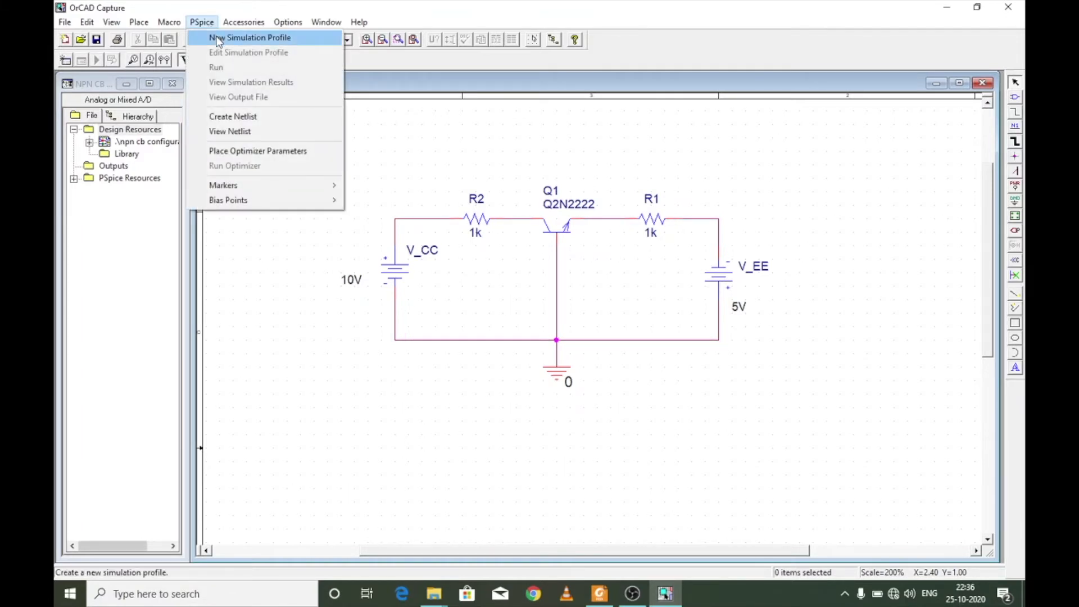
click(218, 43)
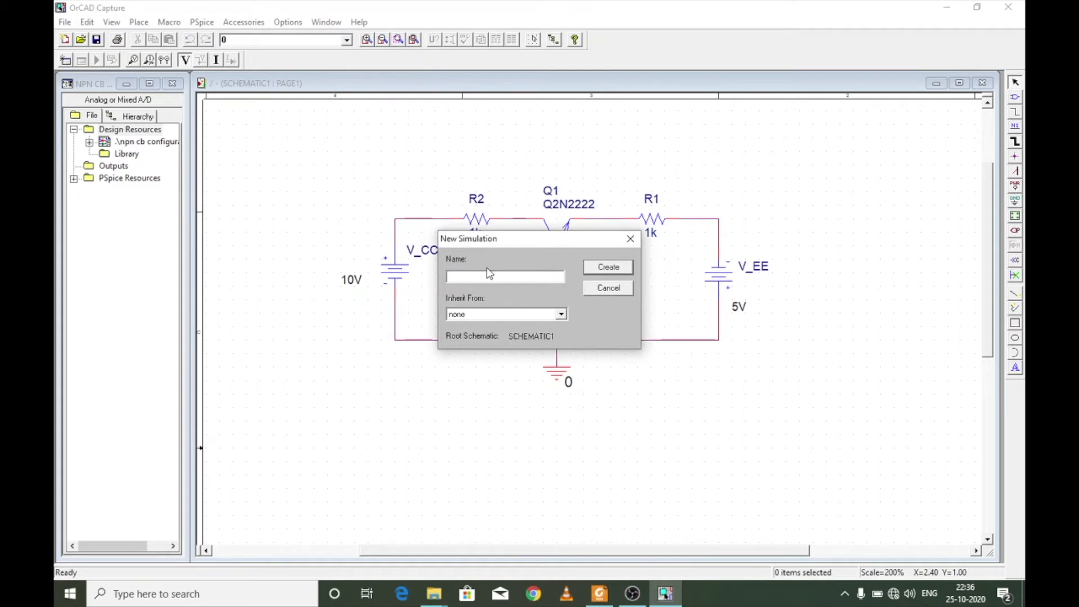
text(npn cb confi)
click(616, 270)
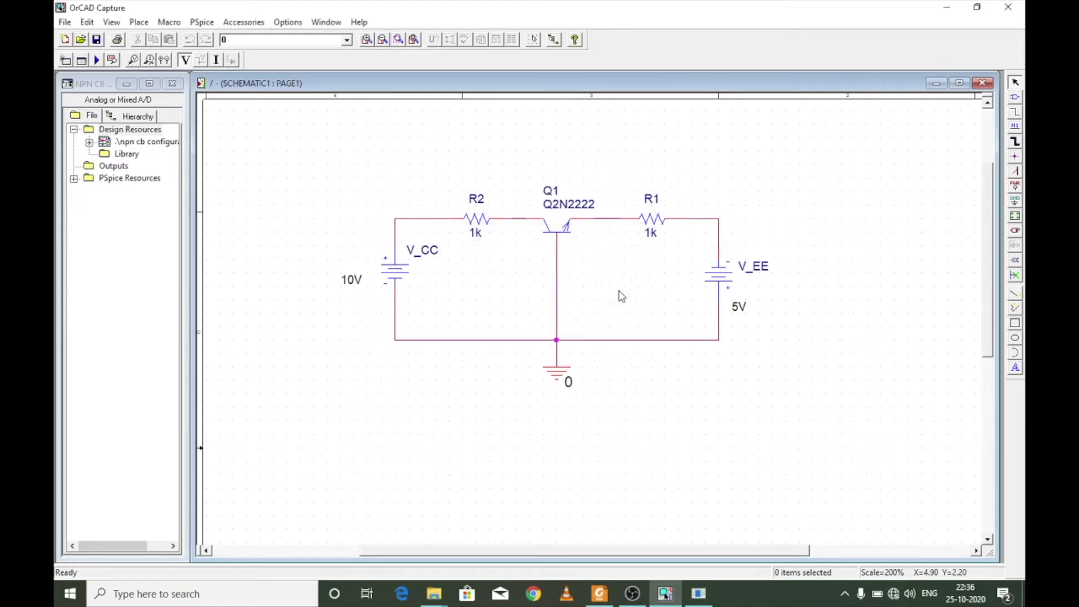
Step: Set the profile's analysis type to DC Sweep with voltage source V_EE as the primary sweep variable
click(701, 596)
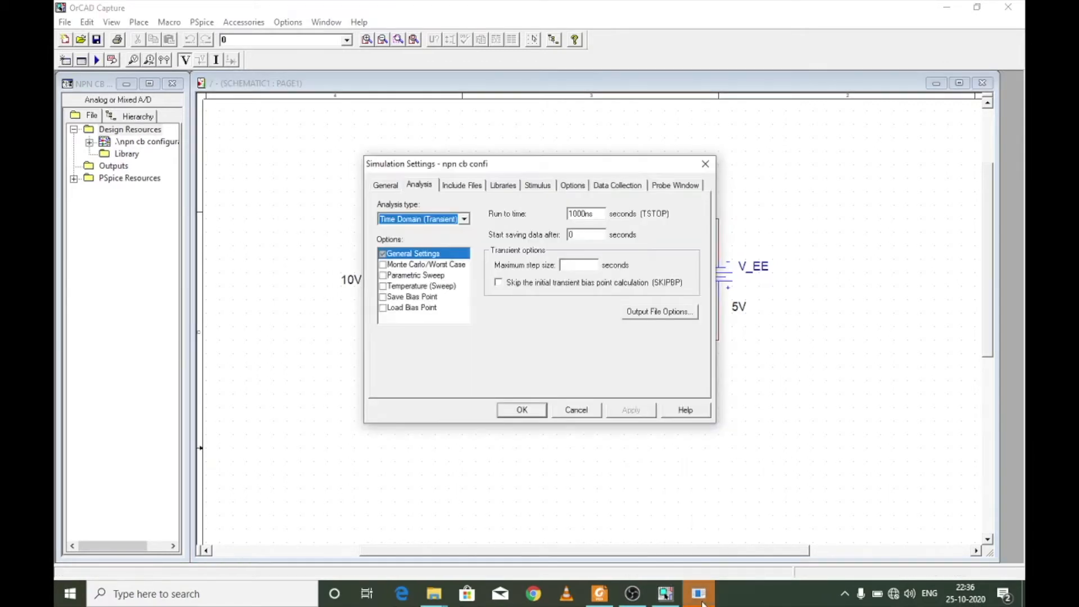
click(450, 218)
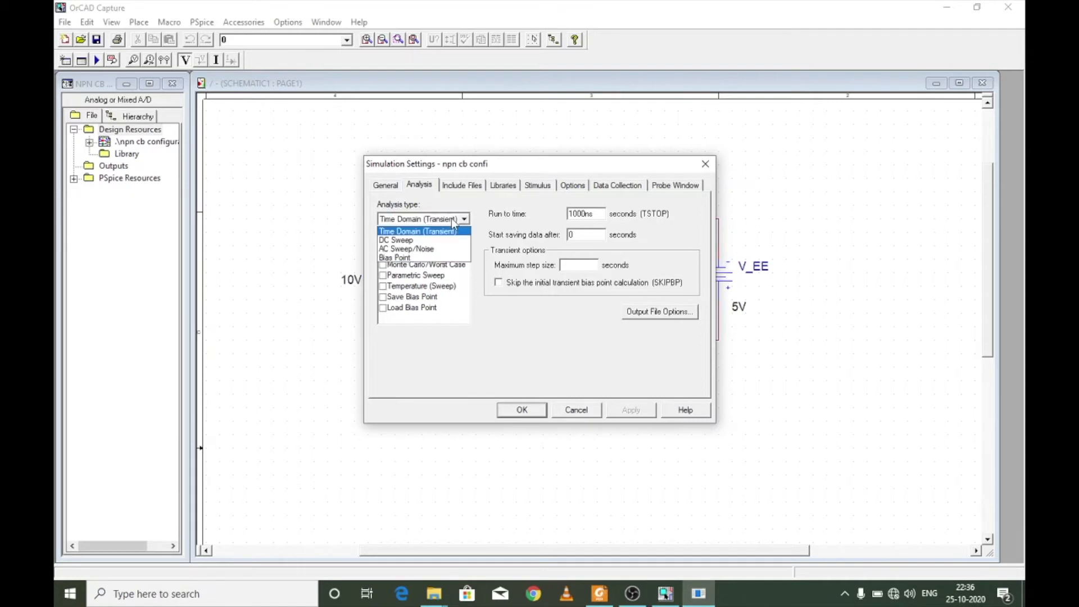
click(422, 240)
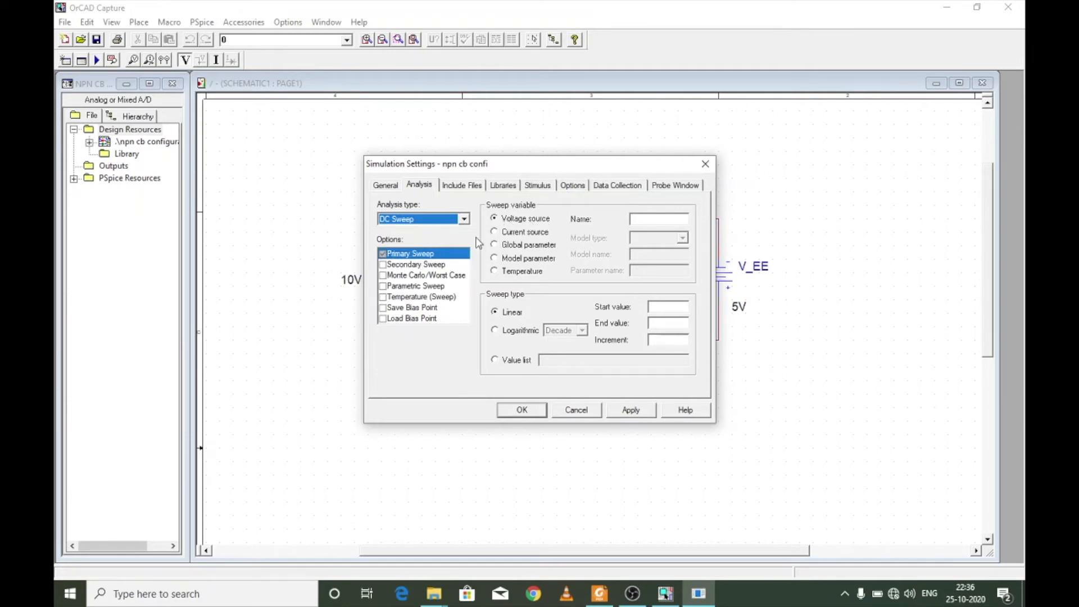
click(531, 220)
click(652, 219)
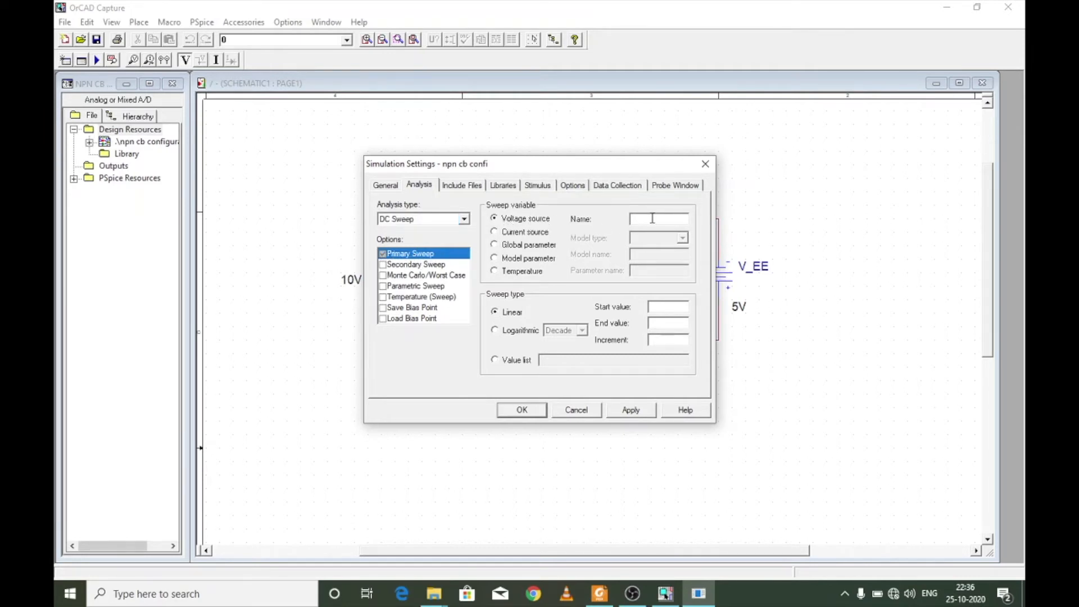
text(V_EE)
Step: Following Table 1 of pspice.pdf in Foxit Reader, set the linear V_EE sweep from 0 to 5 with increment 0.01
click(600, 594)
scroll(625, 458, down, 3)
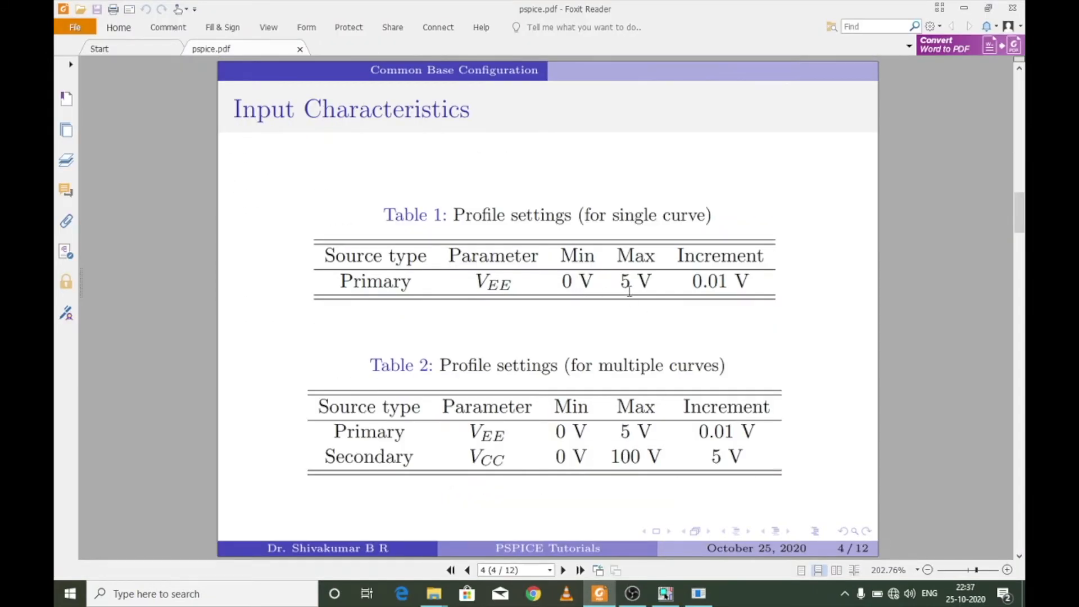
click(698, 594)
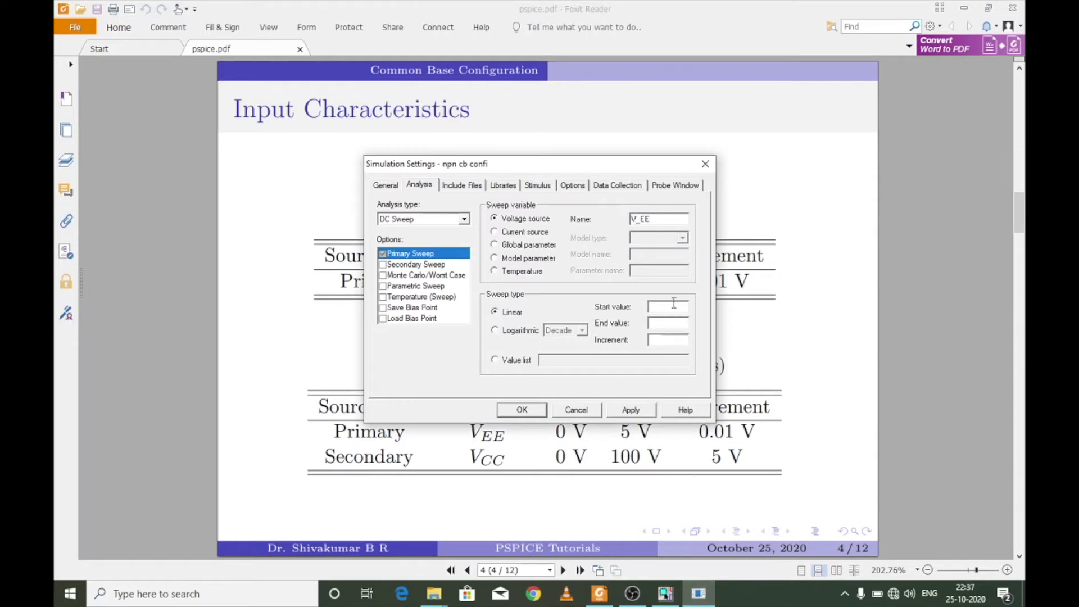
text(0)
text(0.01)
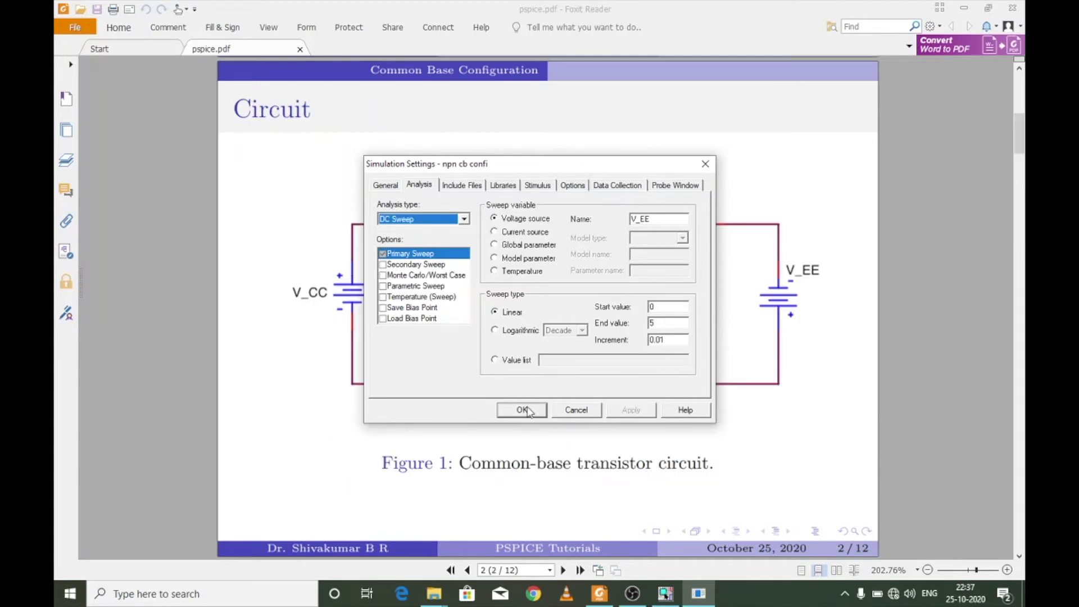
key(Return)
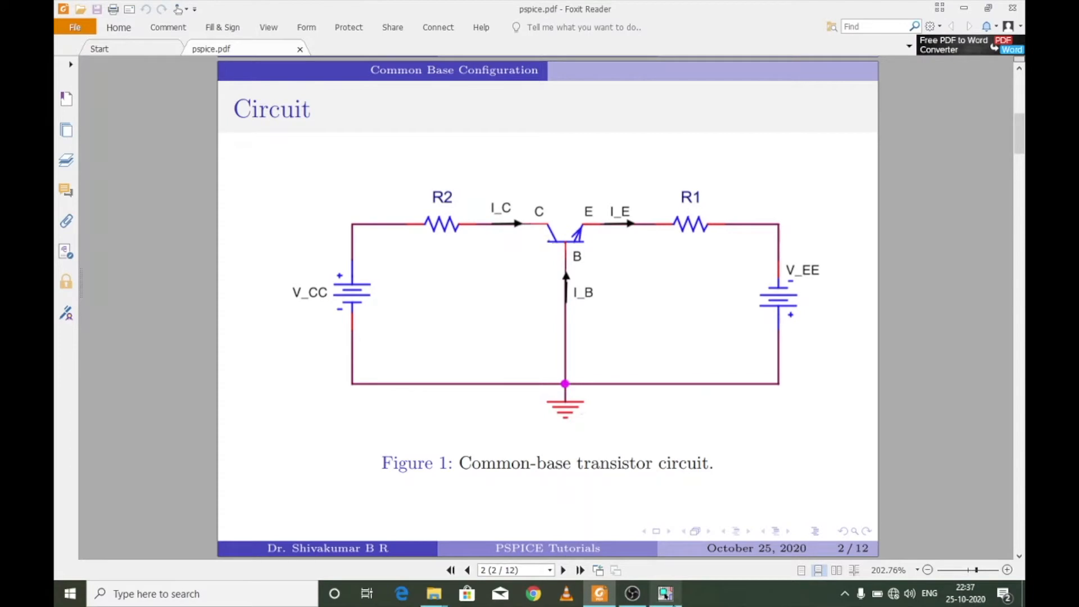
Step: Switch to OrCAD Capture, run the simulation and add the emitter current trace IE(Q1) in PSpice A/D
click(665, 593)
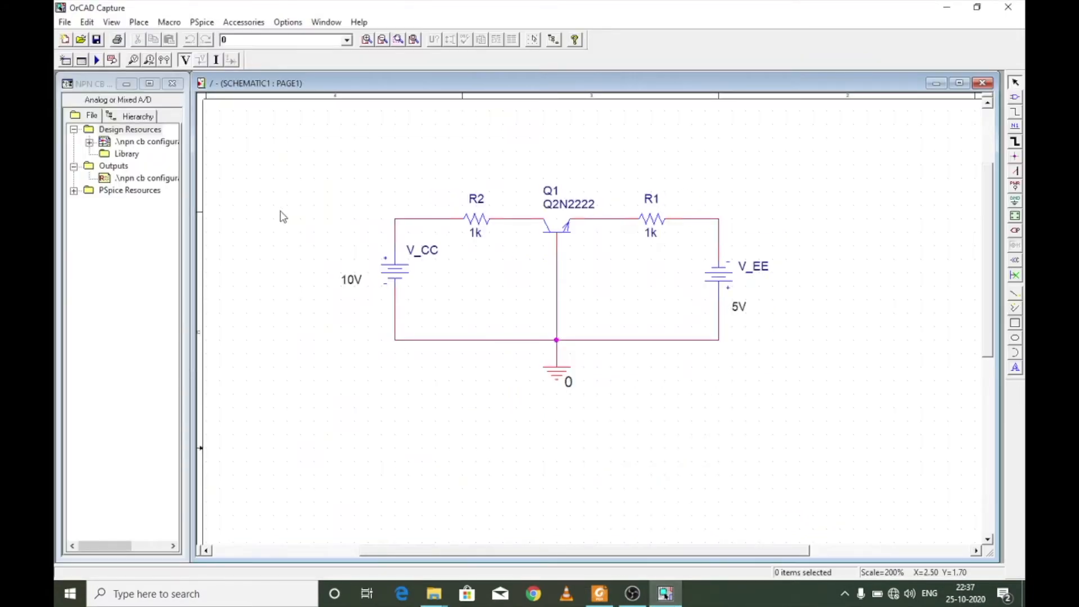
click(98, 61)
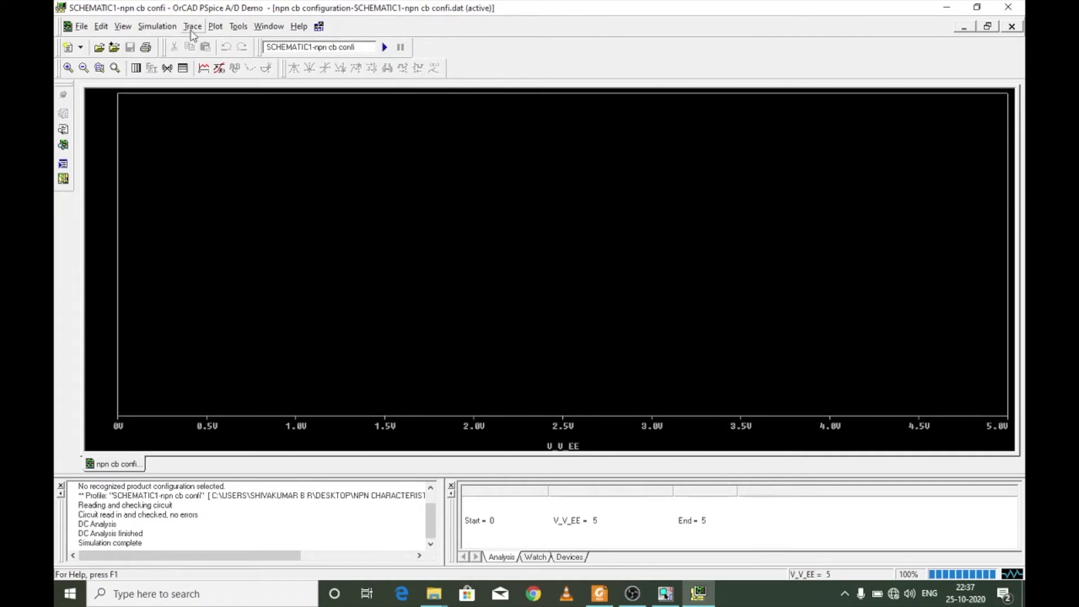
click(192, 28)
click(202, 44)
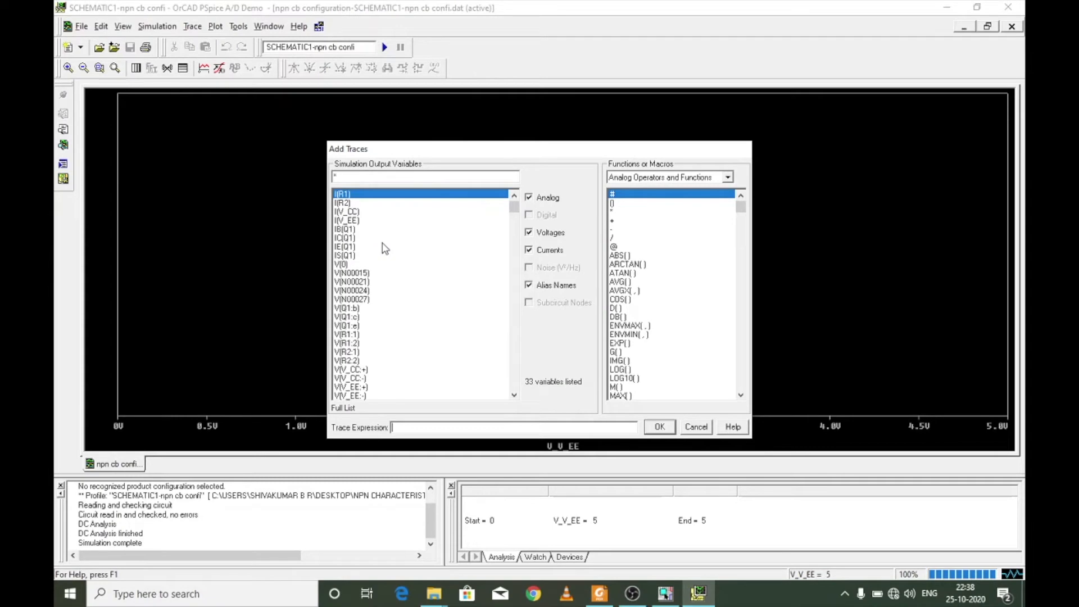
click(348, 248)
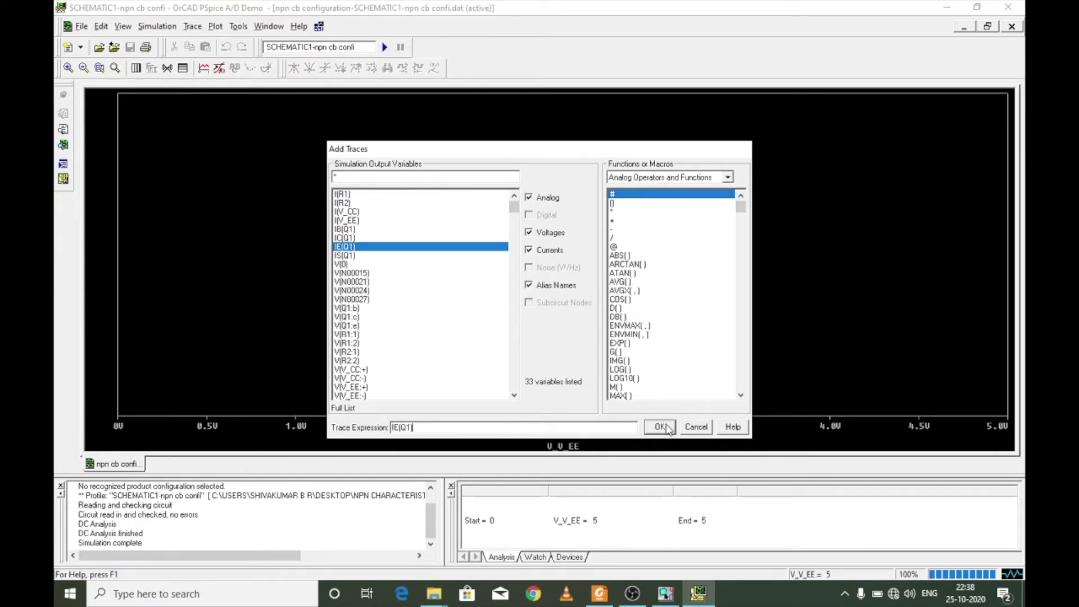
click(666, 428)
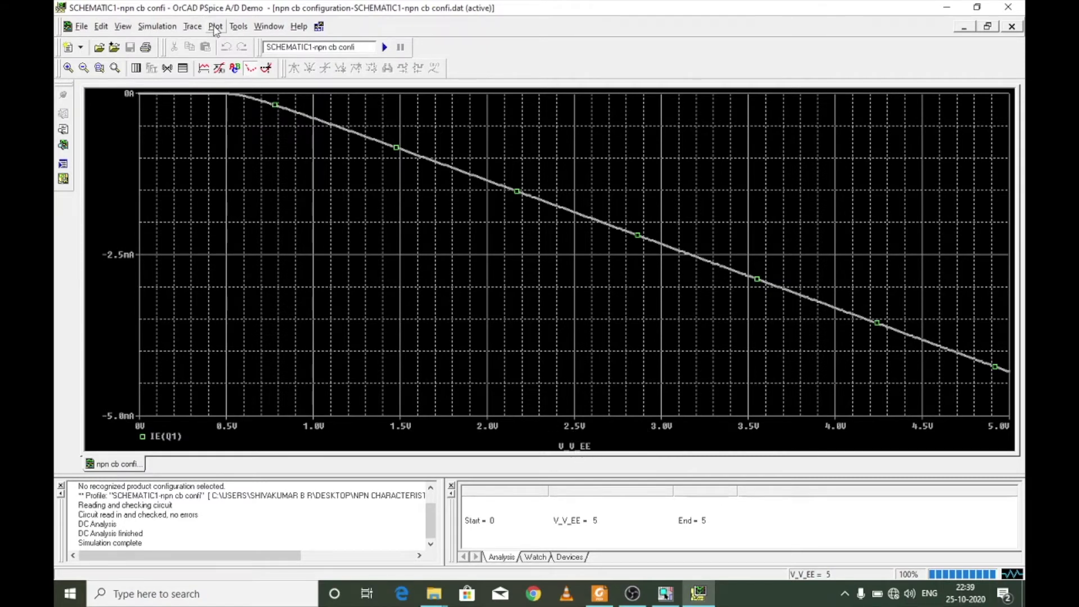
Step: Change the plot's x-axis variable to the emitter voltage V(Q1:e) and turn off the grid lines
click(215, 26)
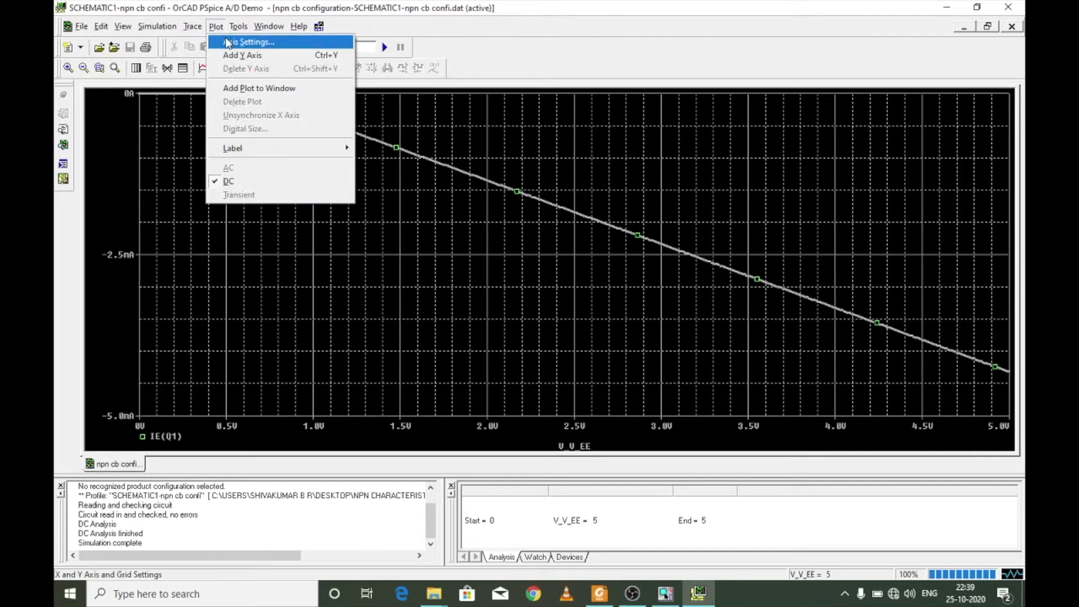
click(226, 43)
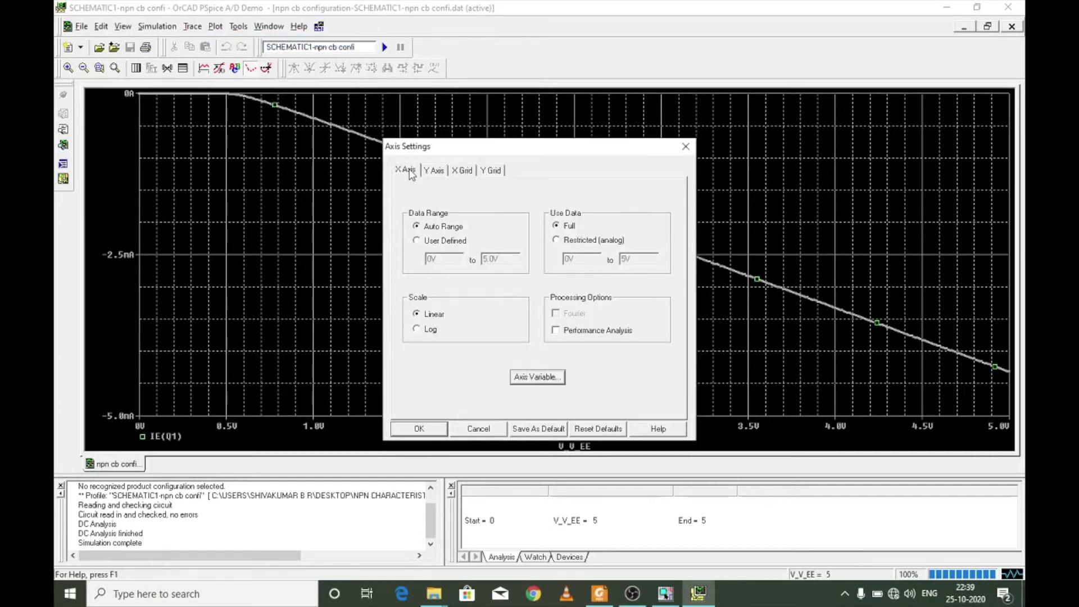
click(548, 377)
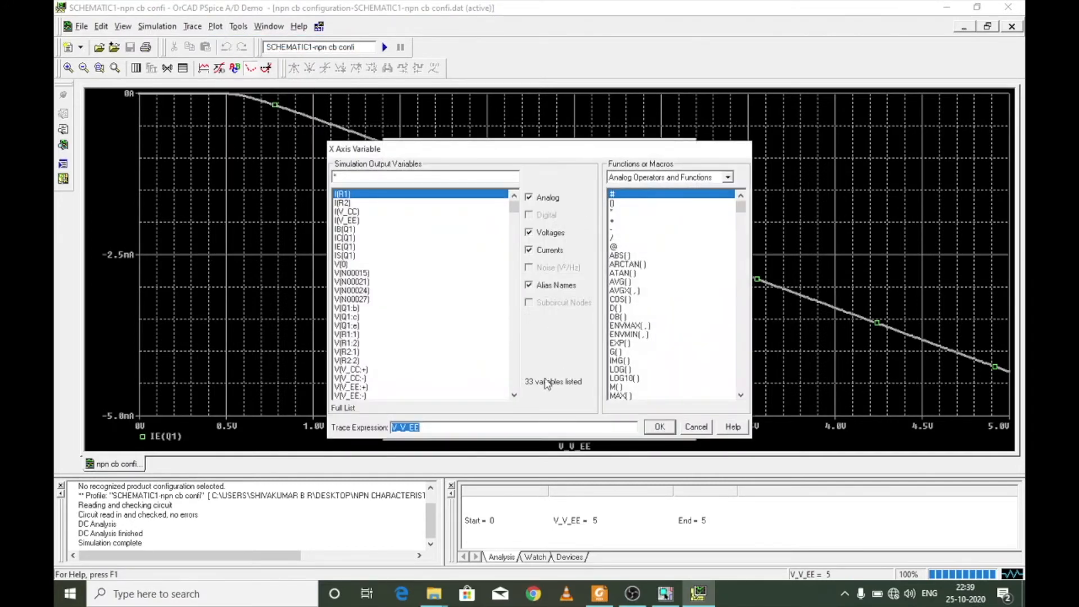
double_click(353, 325)
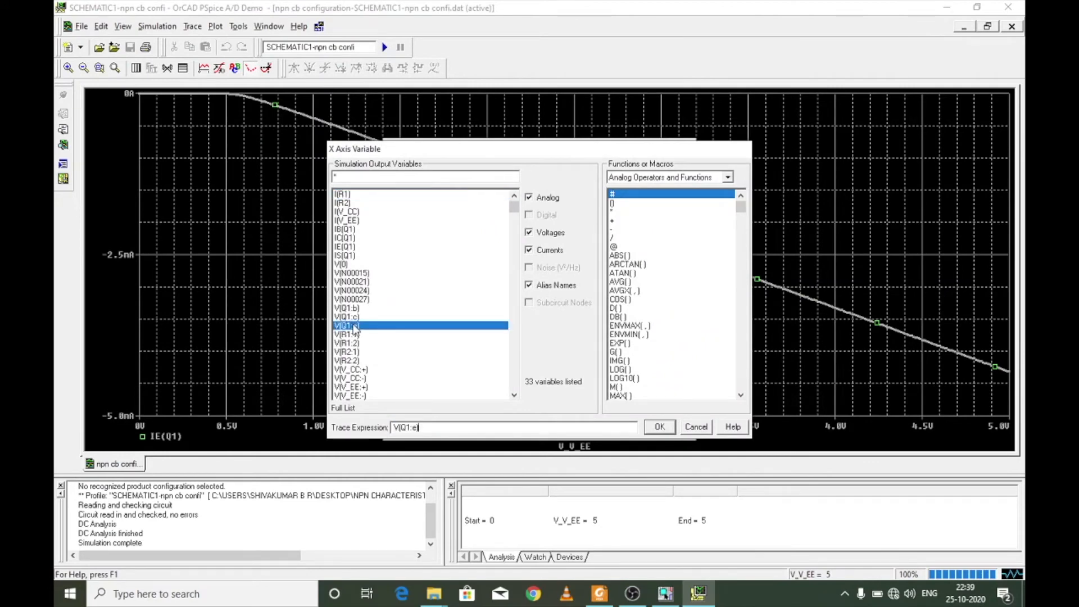
click(421, 429)
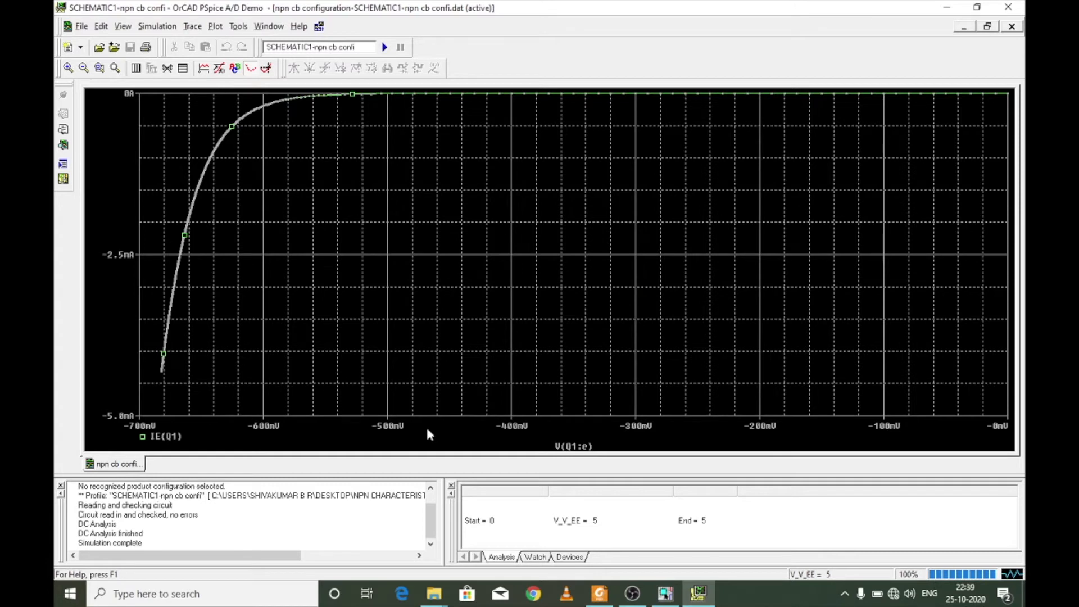
click(246, 25)
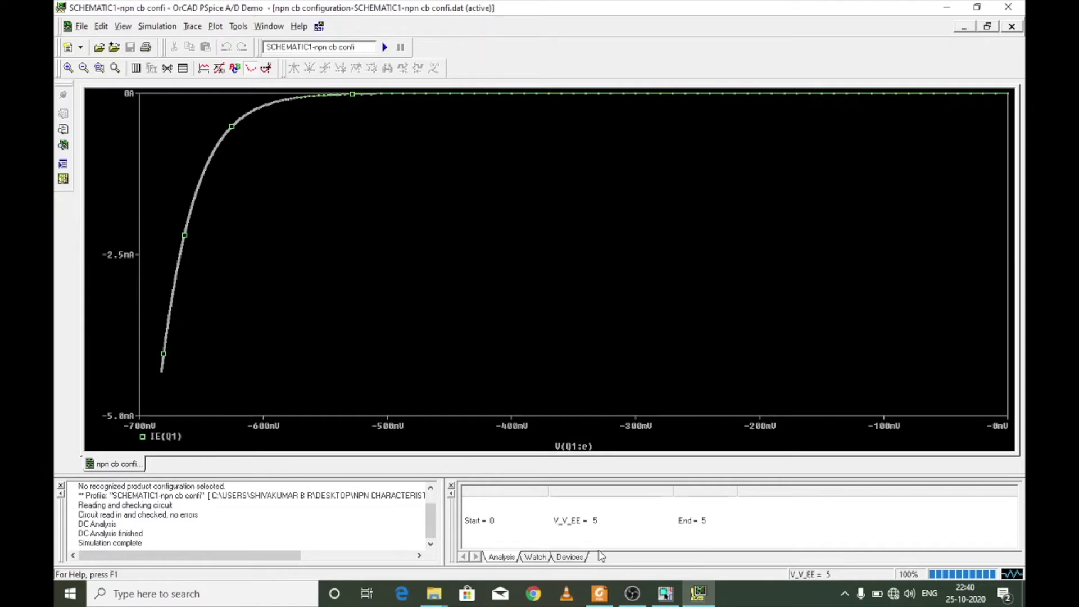
Step: Switch to pspice.pdf in Foxit Reader and read the multiple-curve profile settings in Table 2
mouse_move(600, 596)
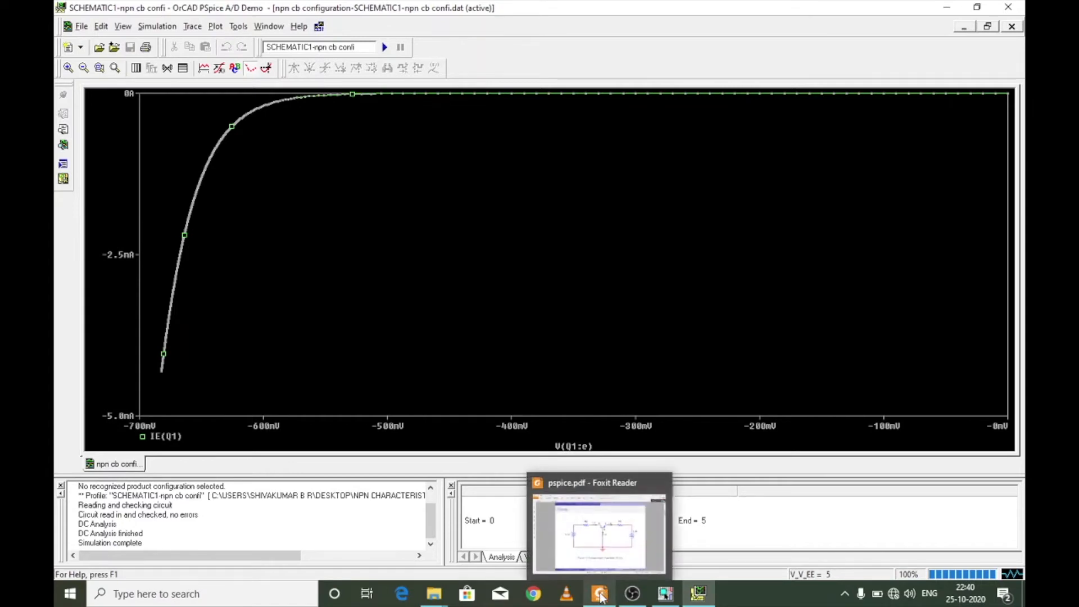
click(615, 547)
scroll(614, 545, down, 3)
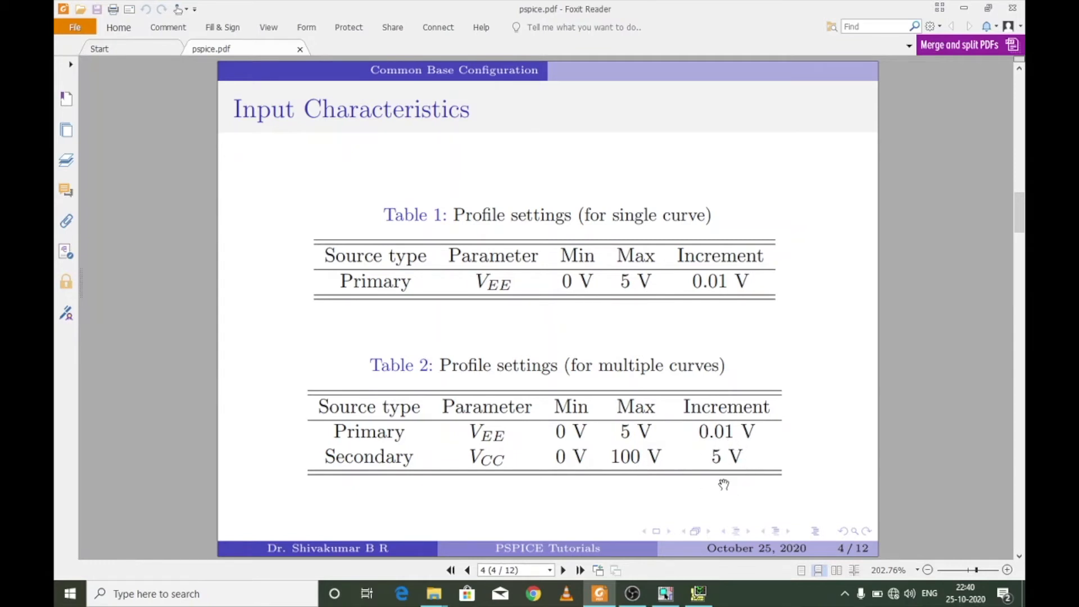
Step: Switch back to PSpice A/D and enable the secondary sweep in the simulation profile
click(698, 592)
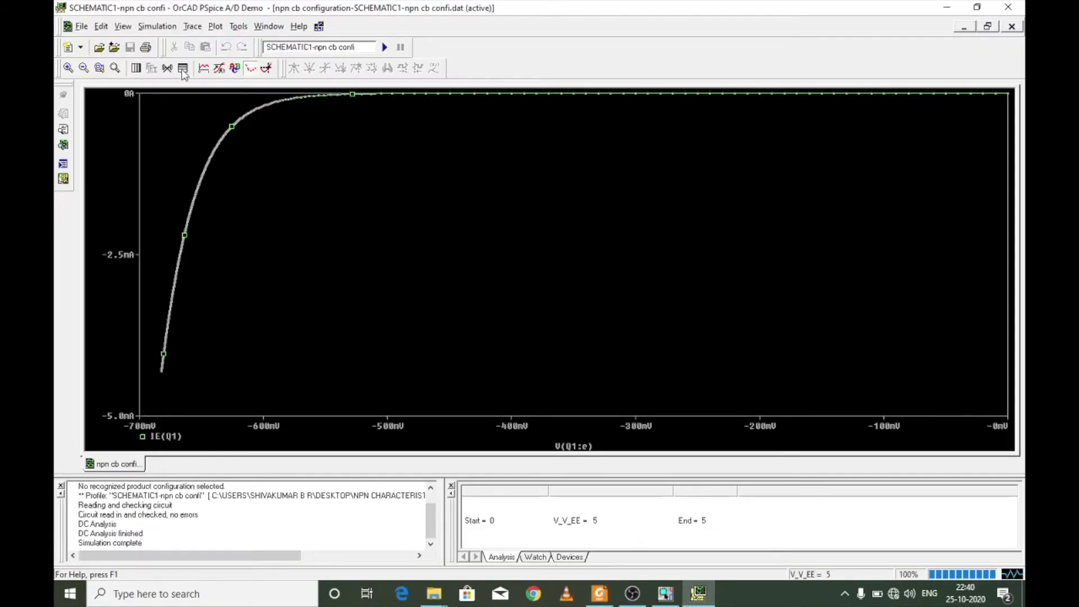
click(159, 28)
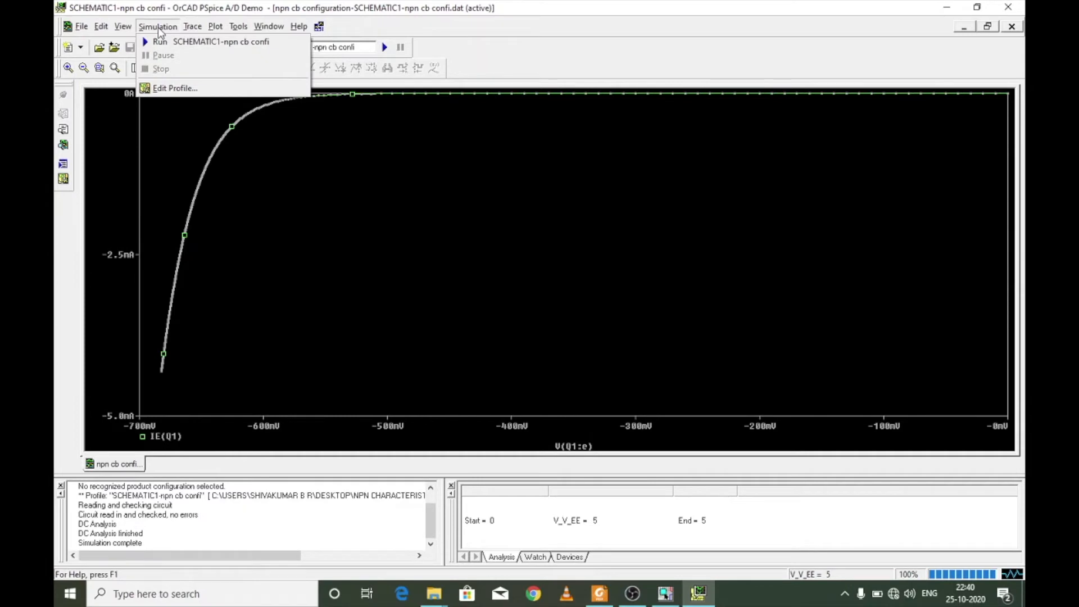
click(181, 90)
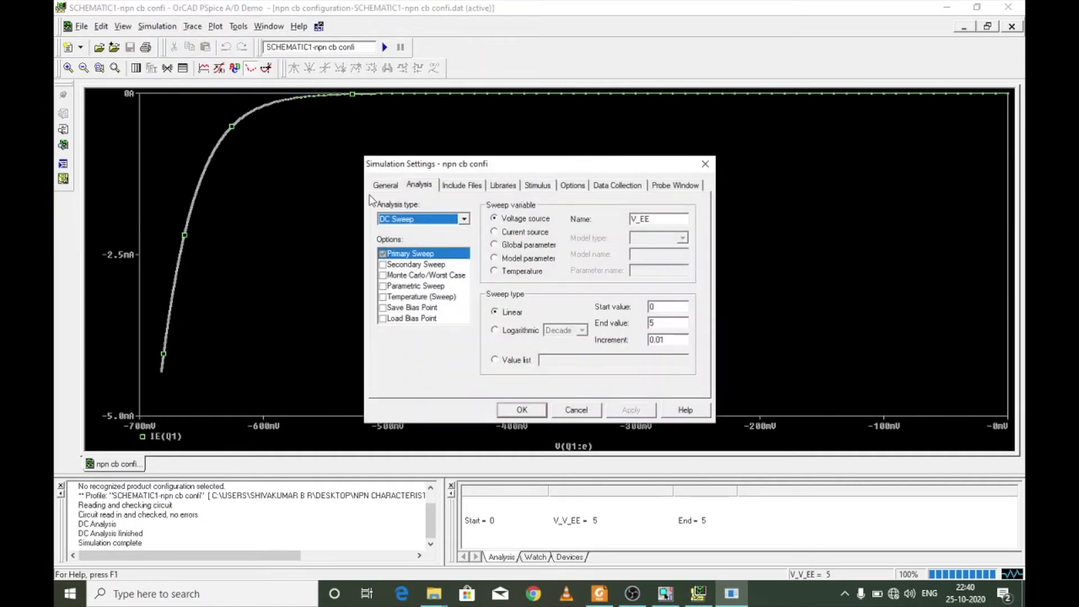
click(383, 265)
click(383, 264)
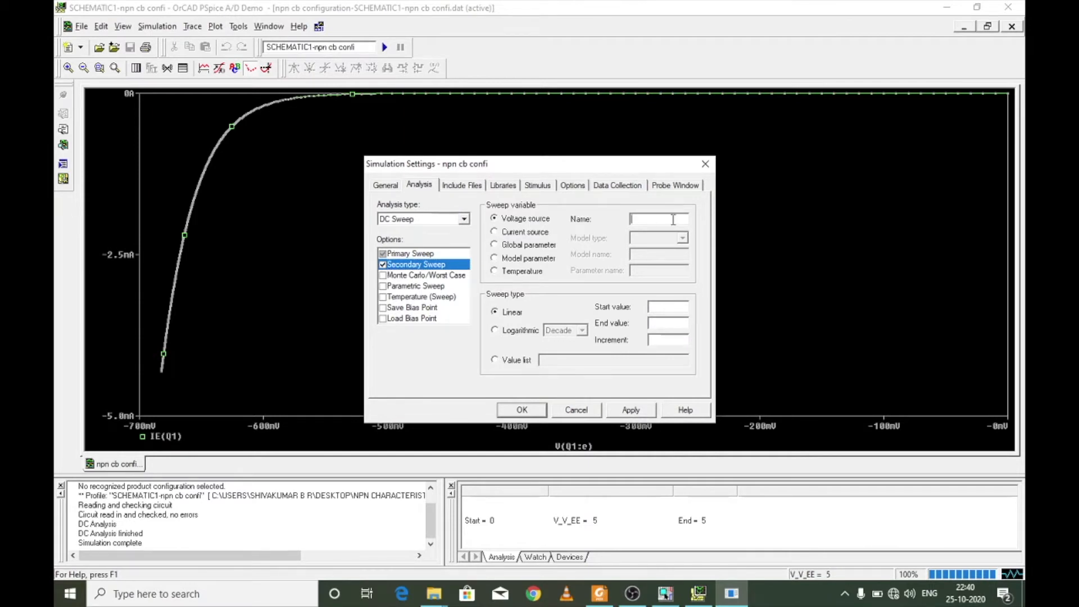
Step: Set the secondary sweep to voltage source V_CC, linear from 0 to 100 with increment 50, and apply it
text(V_CC)
click(680, 308)
click(676, 321)
text(100)
click(672, 337)
text(50)
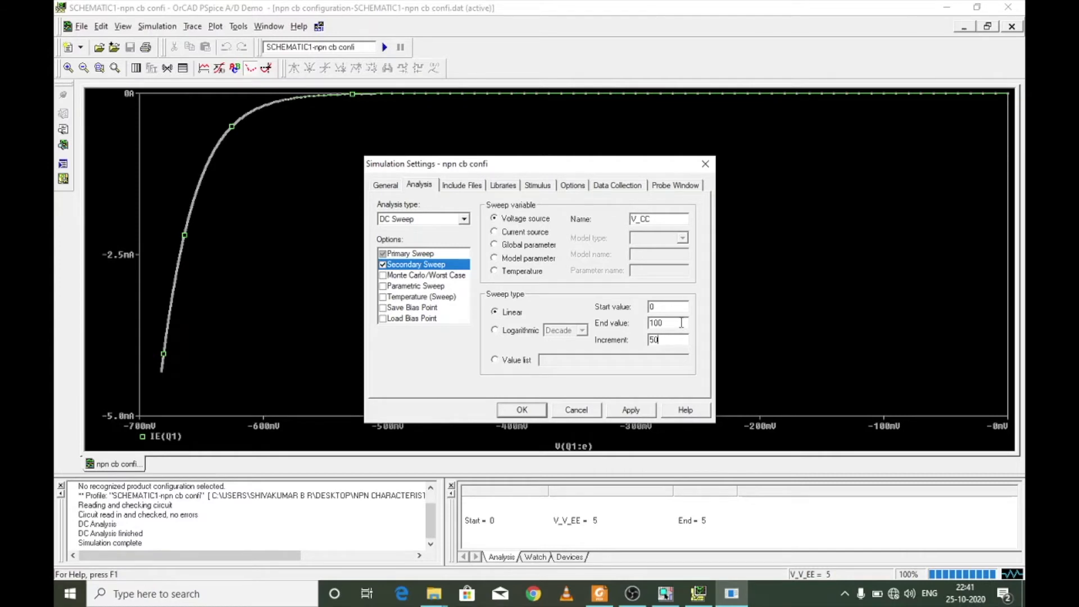
click(646, 410)
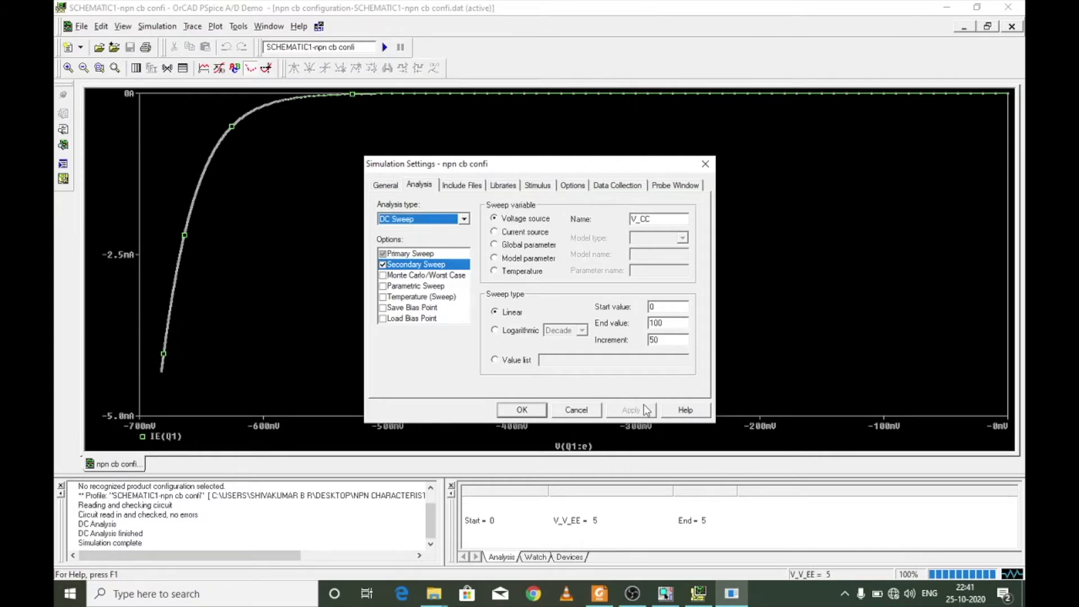
click(574, 410)
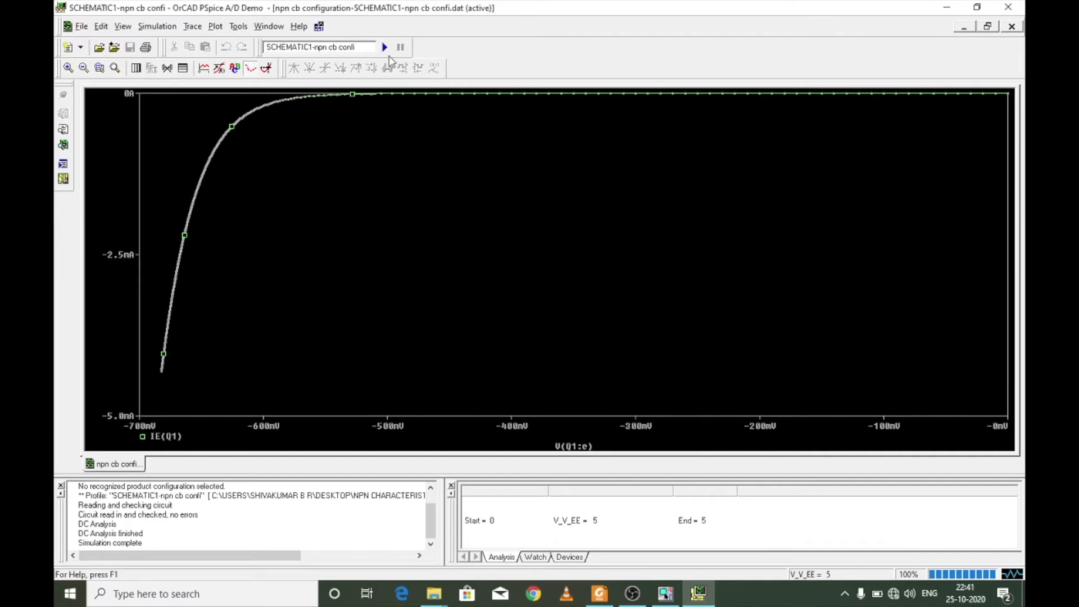
Step: Rerun the simulation and open the list of variables for adding traces
click(384, 47)
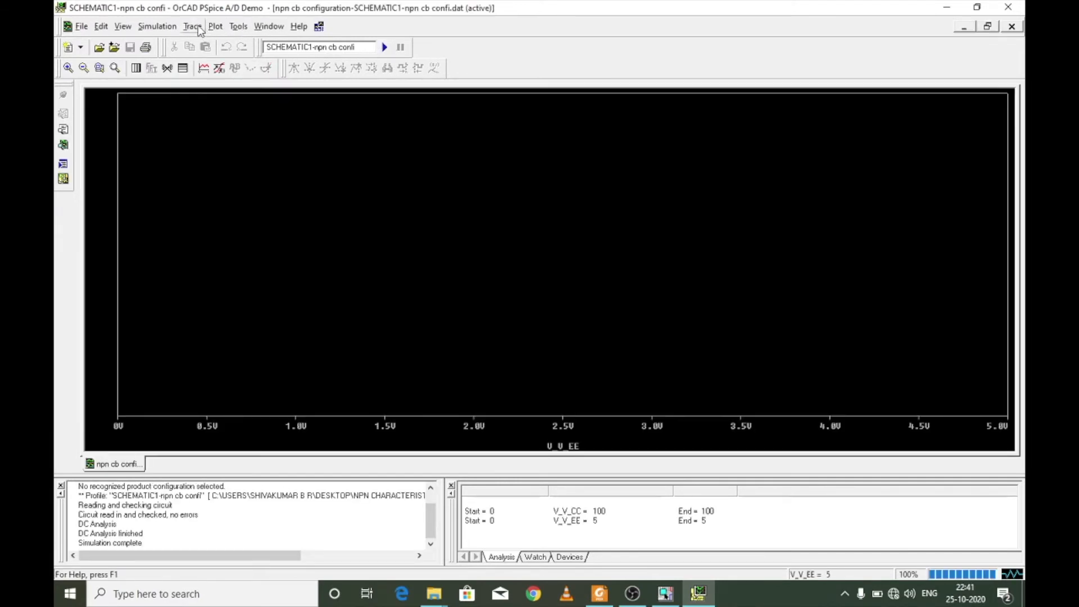
click(194, 27)
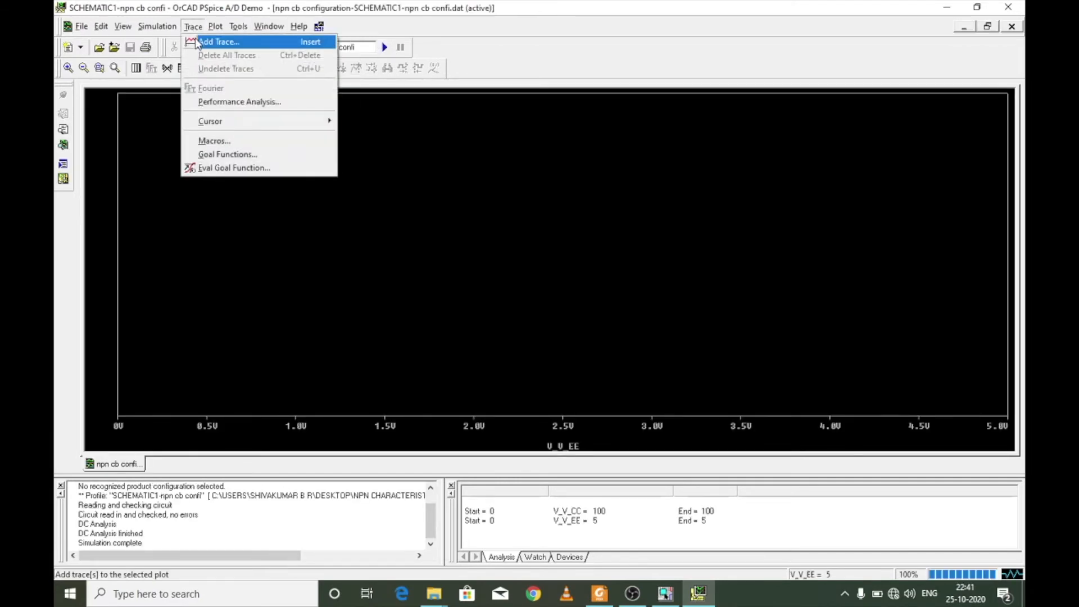
click(199, 42)
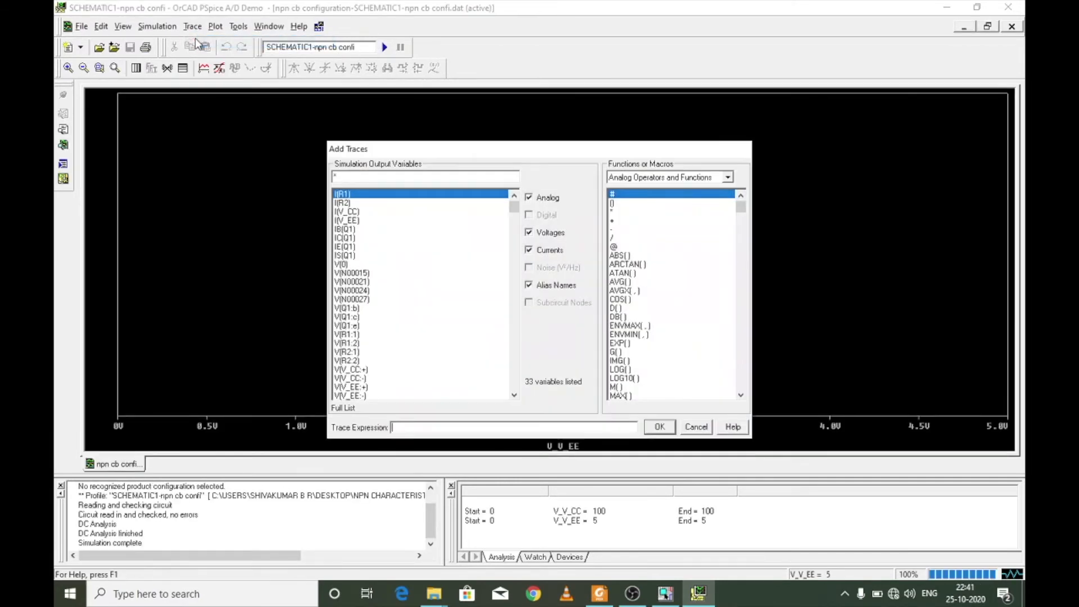
click(353, 327)
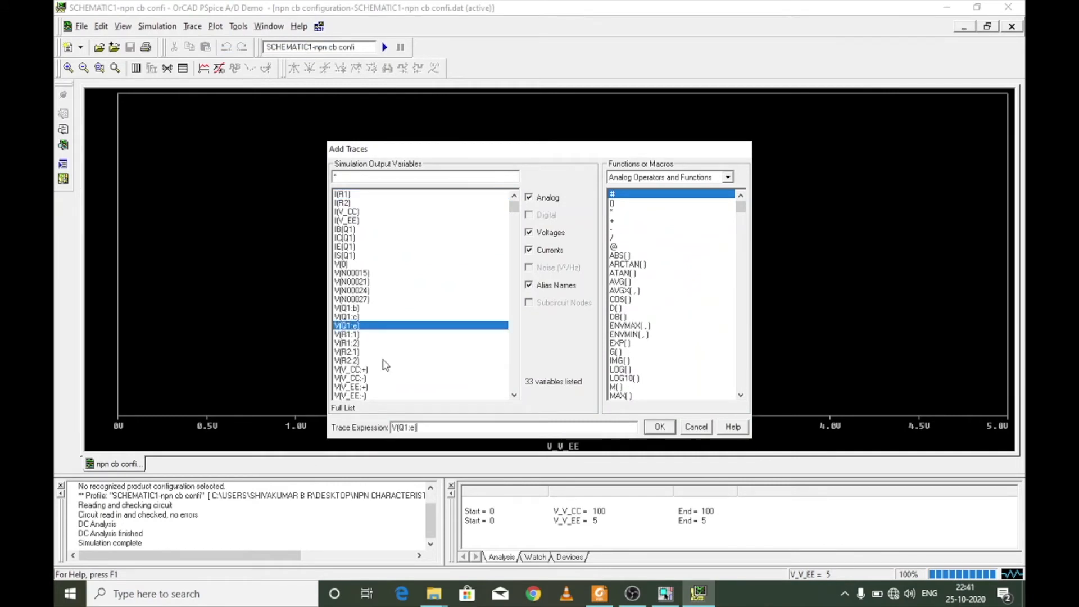
key(BackSpace)
key(BackSpace)
key(BackSpace)
key(BackSpace)
key(BackSpace)
key(BackSpace)
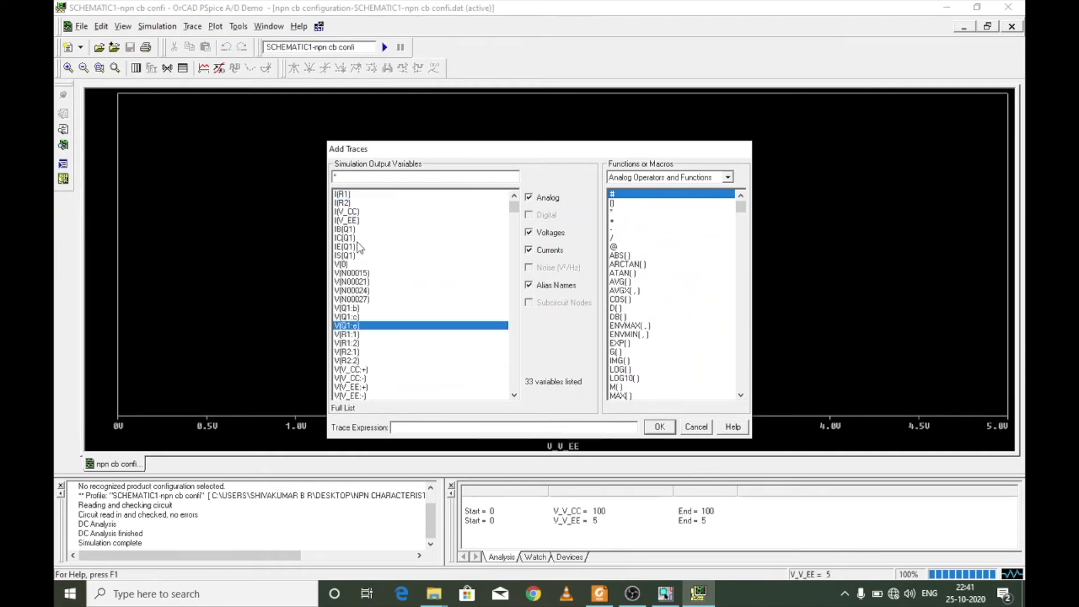
Step: Add the emitter current trace IE(Q1) and change the x-axis variable to the emitter voltage V(Q1:e)
double_click(345, 247)
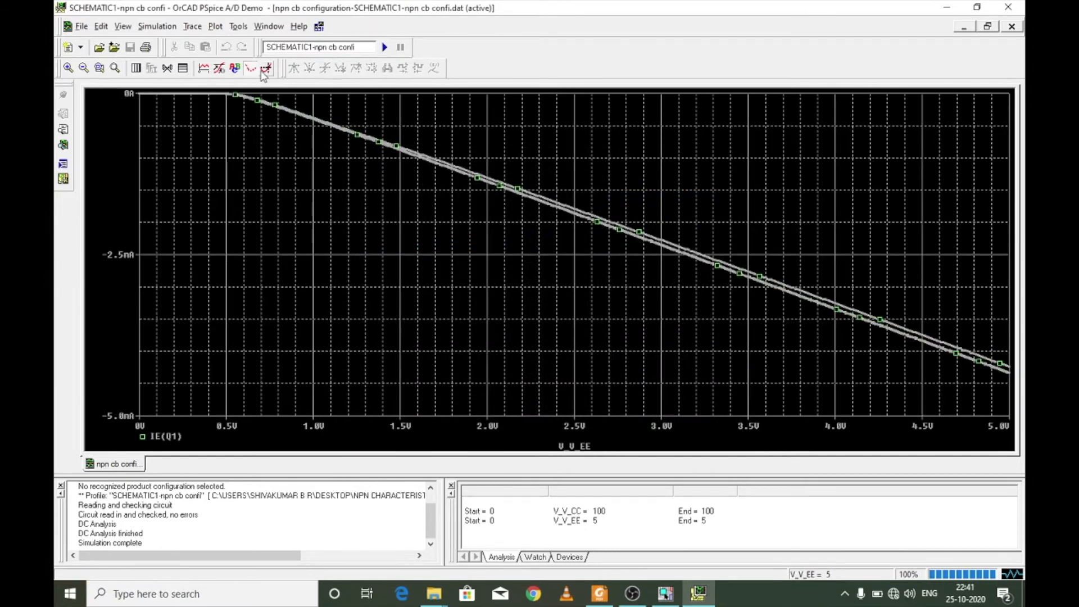
click(216, 28)
click(239, 41)
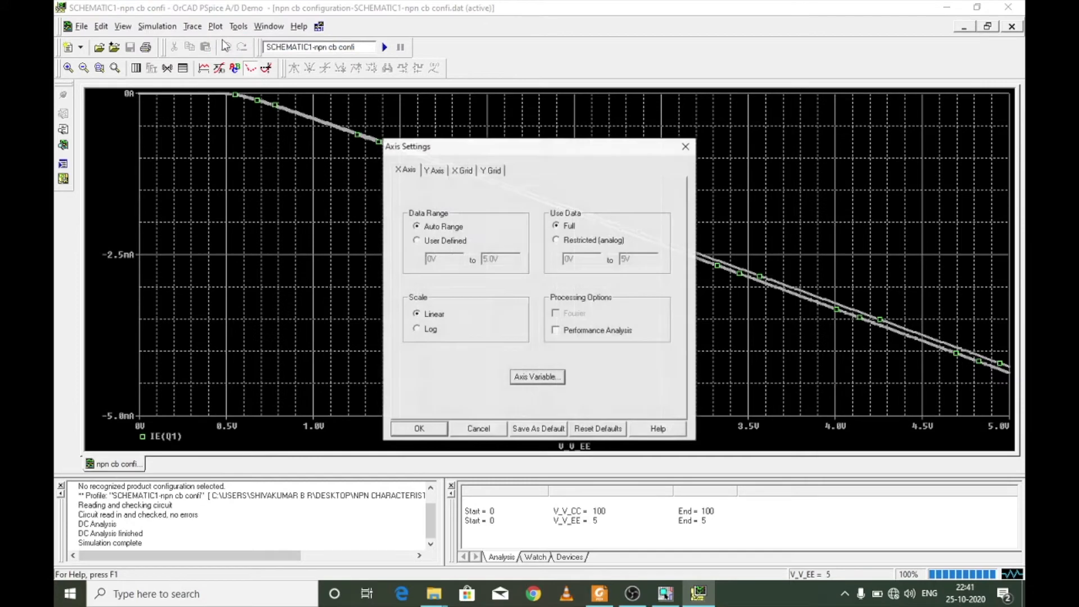
click(560, 376)
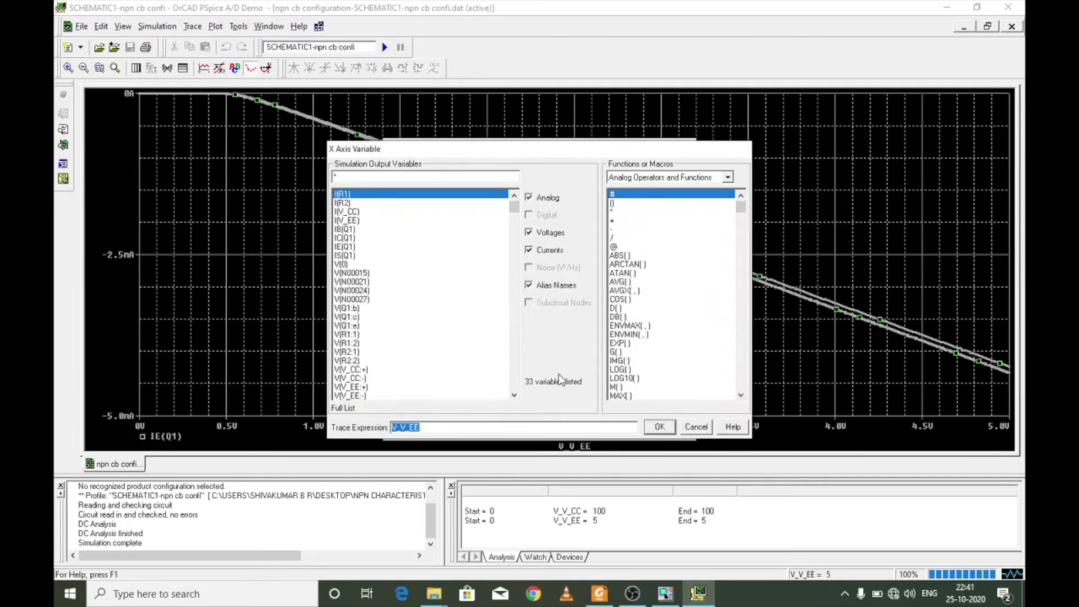
double_click(353, 326)
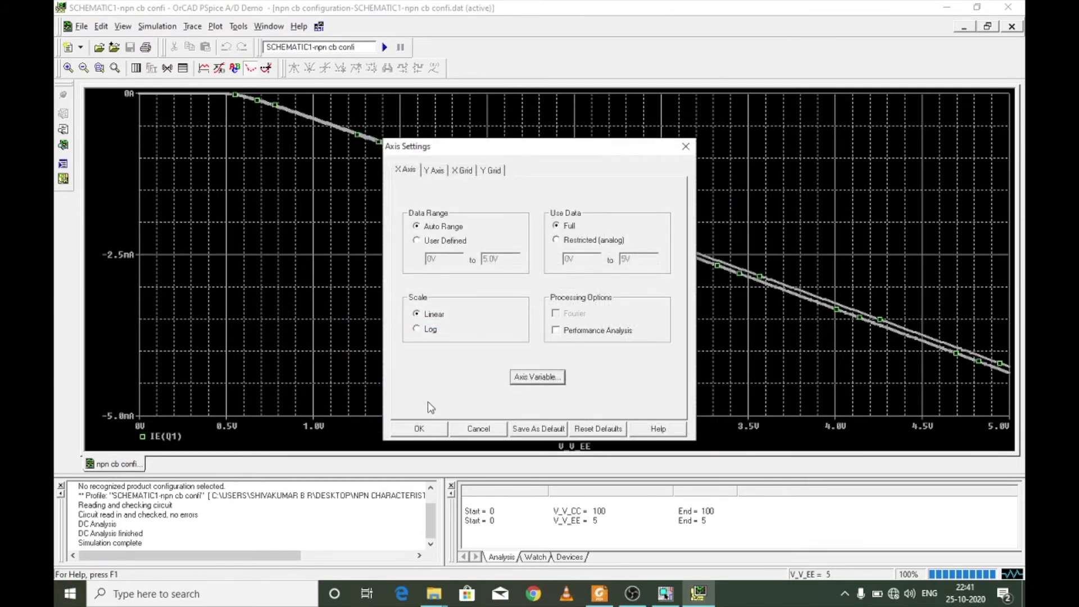
click(419, 428)
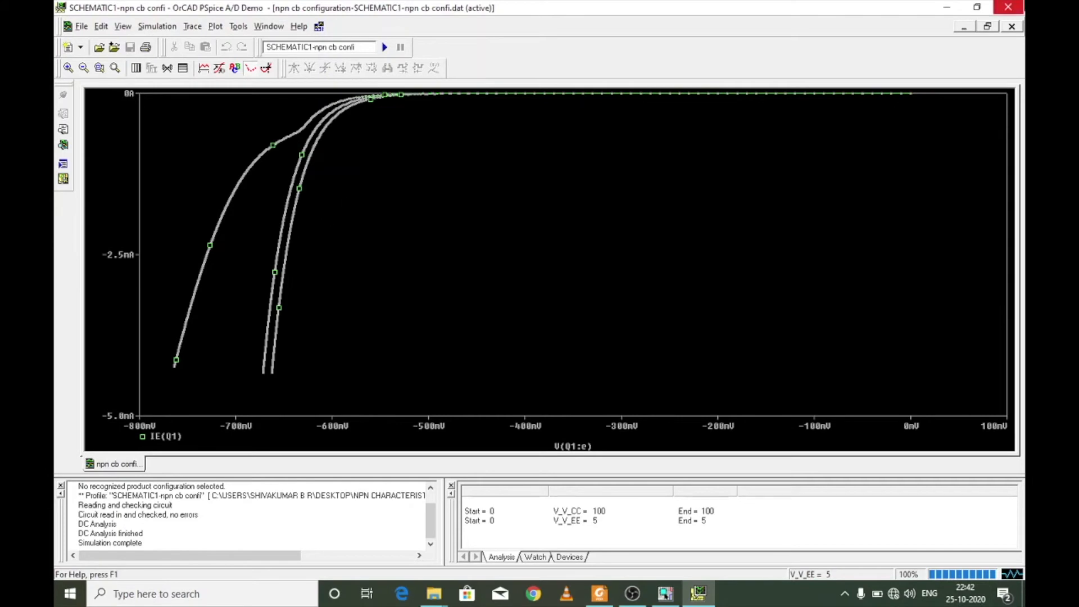
Step: Close PSpice A/D and read the cutoff-region settings for the output characteristics in Table 3 of pspice.pdf in Foxit Reader
click(1008, 7)
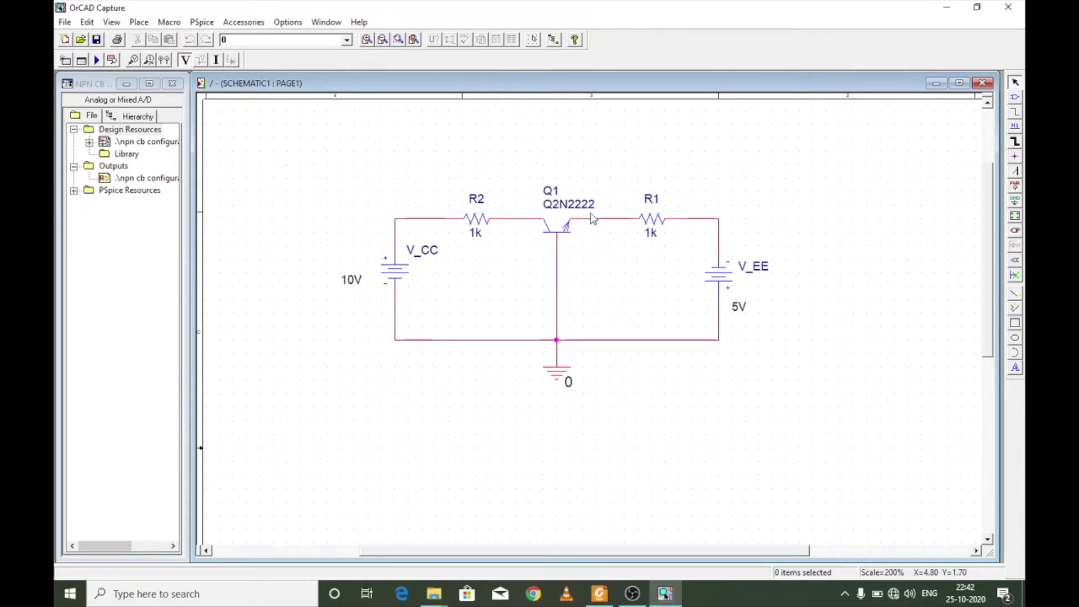
key(alt+Tab)
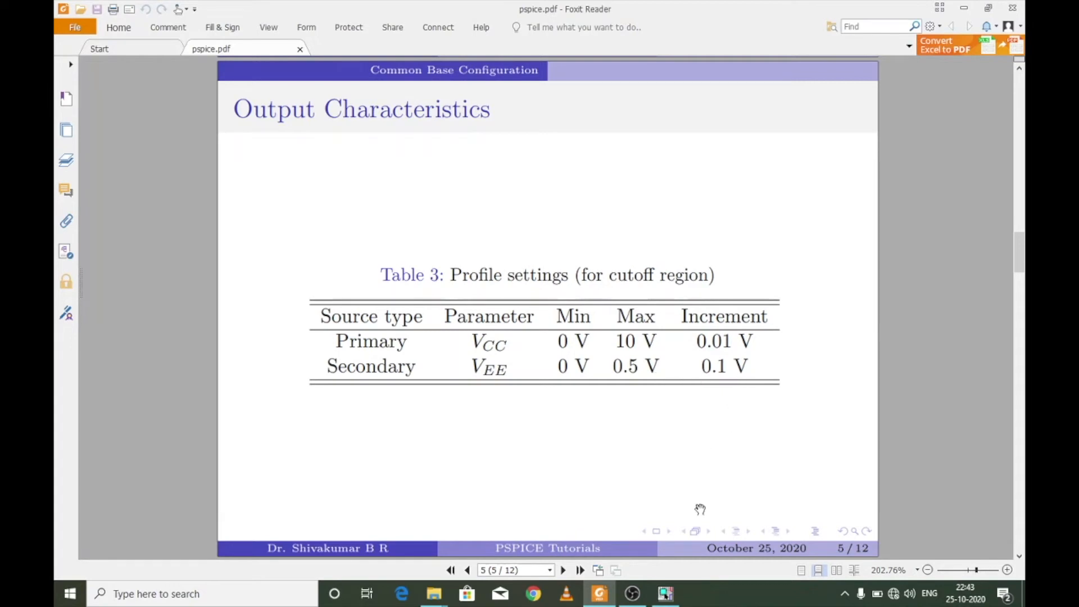
Step: Switch to OrCAD Capture and change the simulation profile's primary sweep to voltage source V_CC with an end value of 10
click(666, 594)
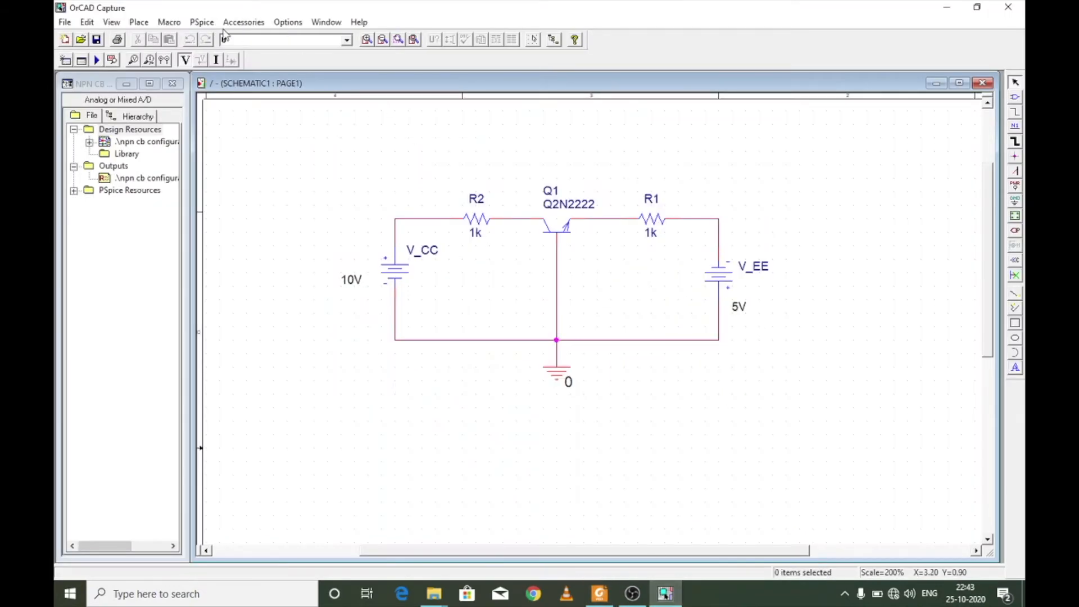
click(203, 23)
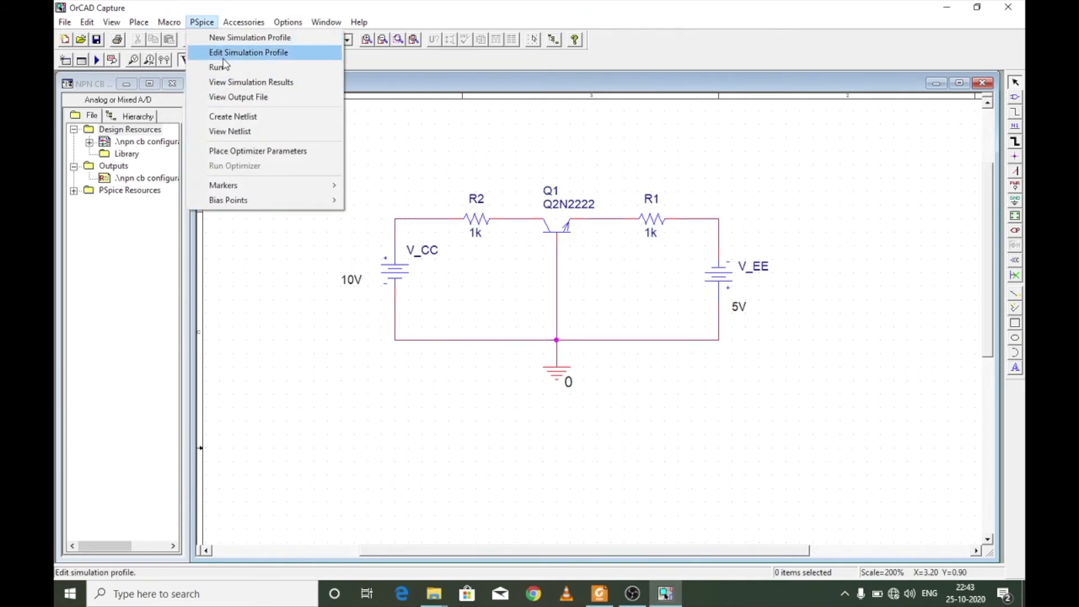
click(223, 52)
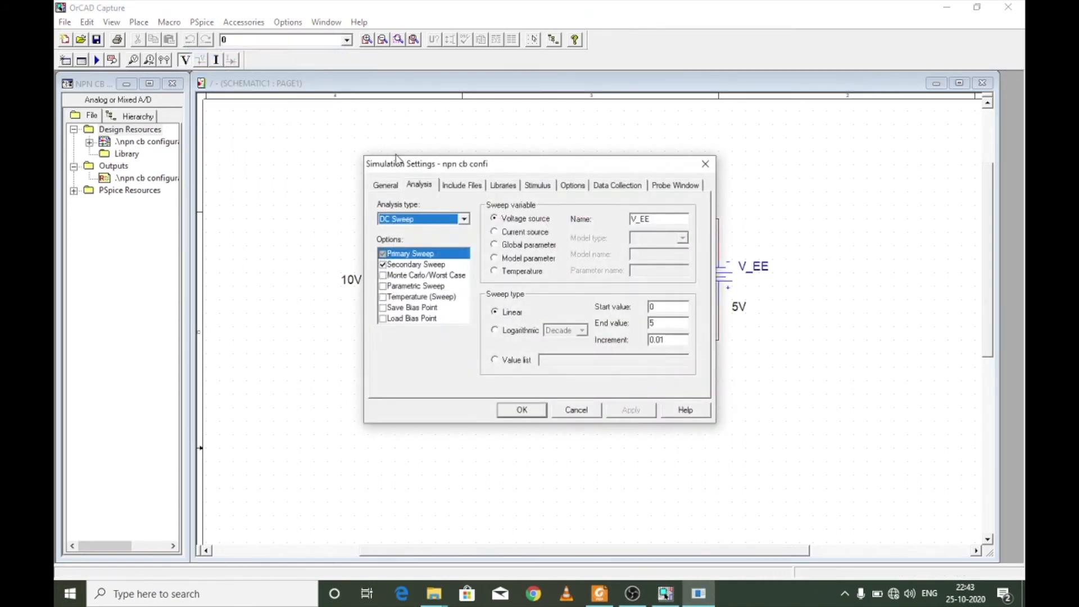
click(415, 256)
click(663, 219)
key(BackSpace)
key(BackSpace)
text(CC)
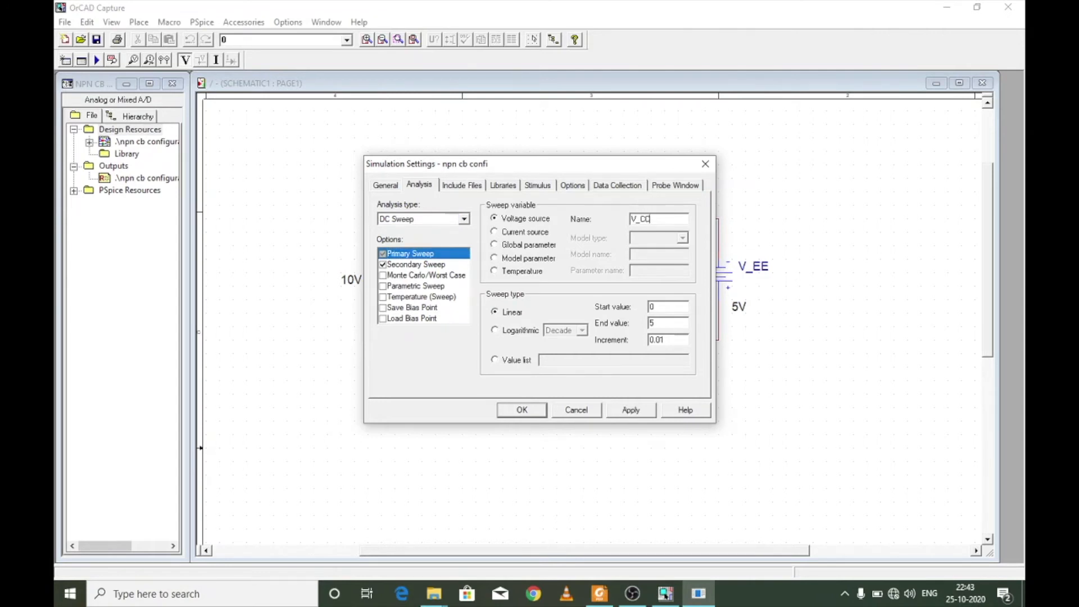
click(677, 327)
key(BackSpace)
text(10)
Step: Set the secondary sweep to voltage source V_EE from 0 to 0.5 with increment 0.1 and save the profile
click(439, 265)
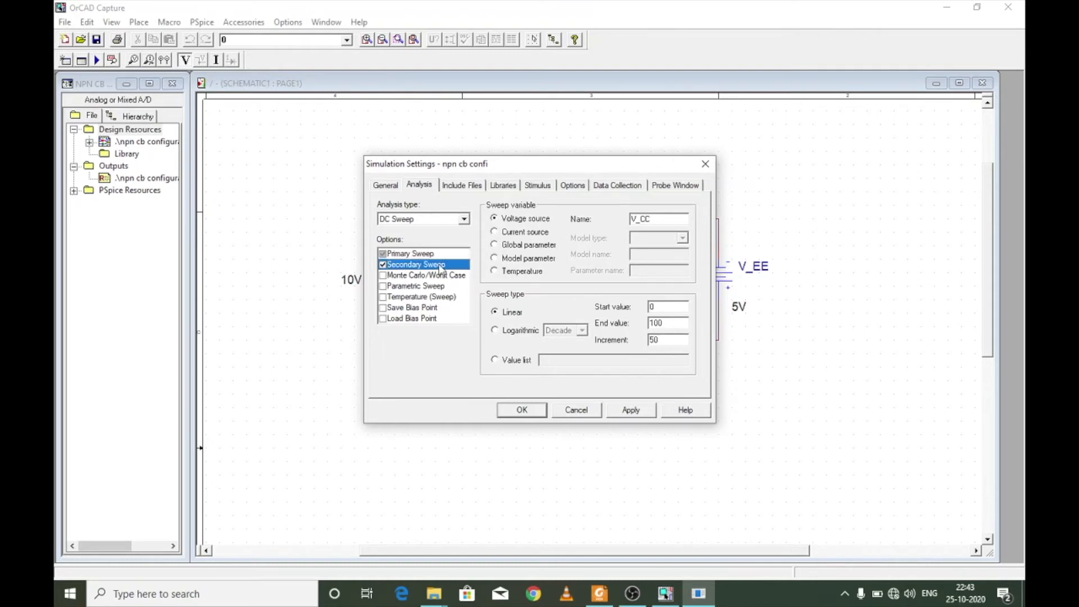
click(674, 218)
key(BackSpace)
key(BackSpace)
key(BackSpace)
key(BackSpace)
text(0)
text(0.1)
click(630, 409)
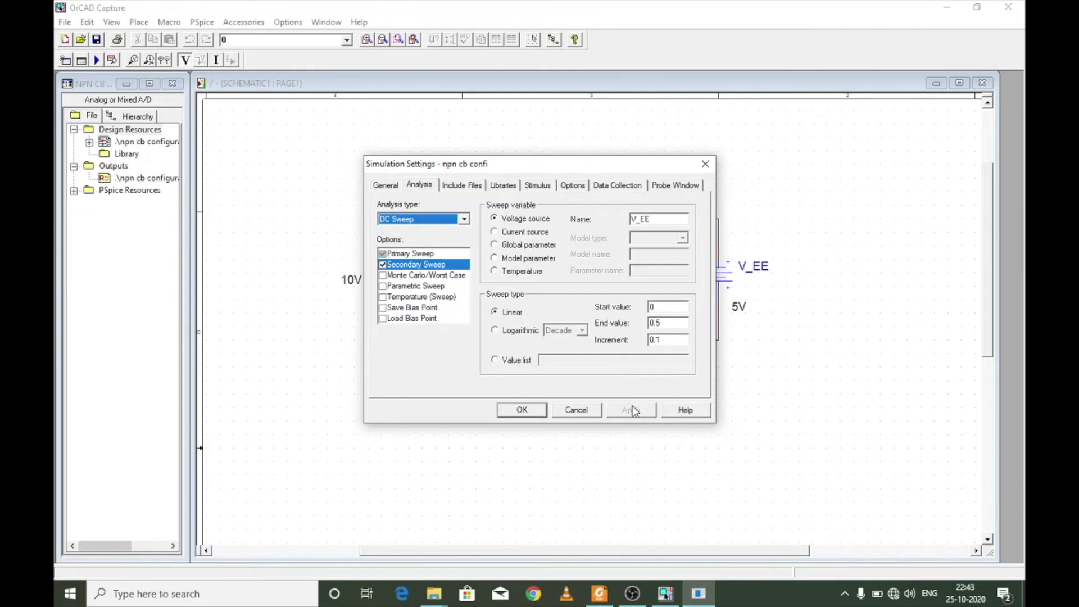
click(528, 410)
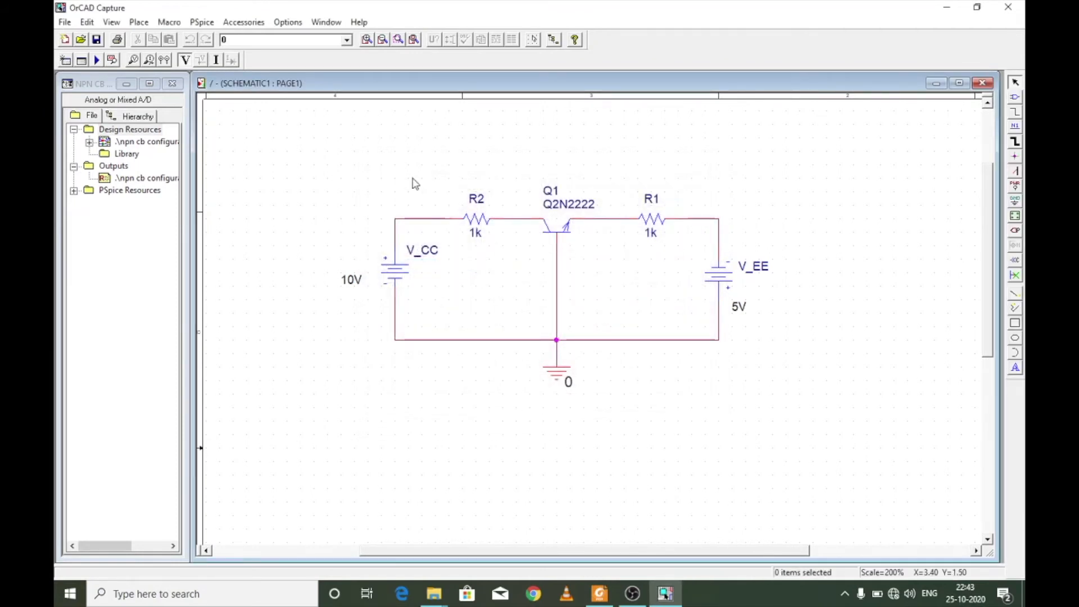
Step: Run the simulation, switch to PSpice A/D and add the collector current trace IC(Q1)
click(100, 61)
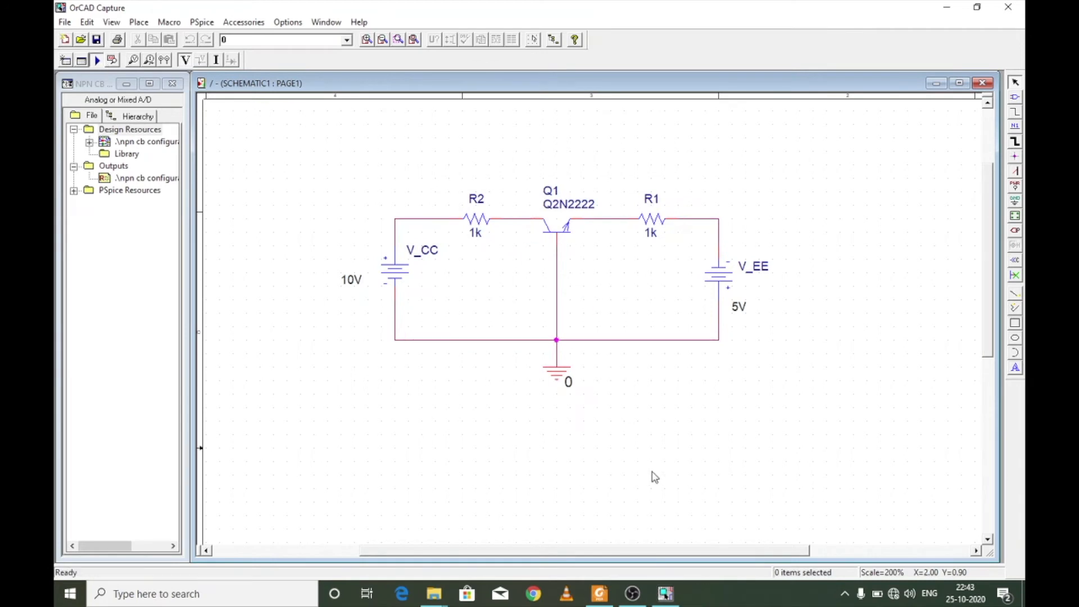
click(707, 599)
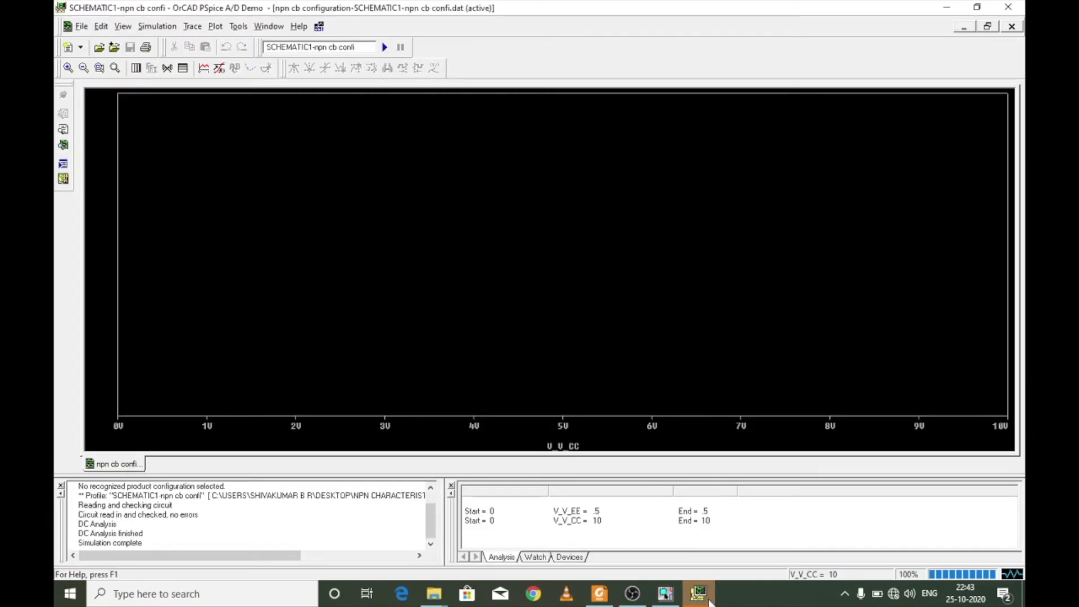
click(192, 28)
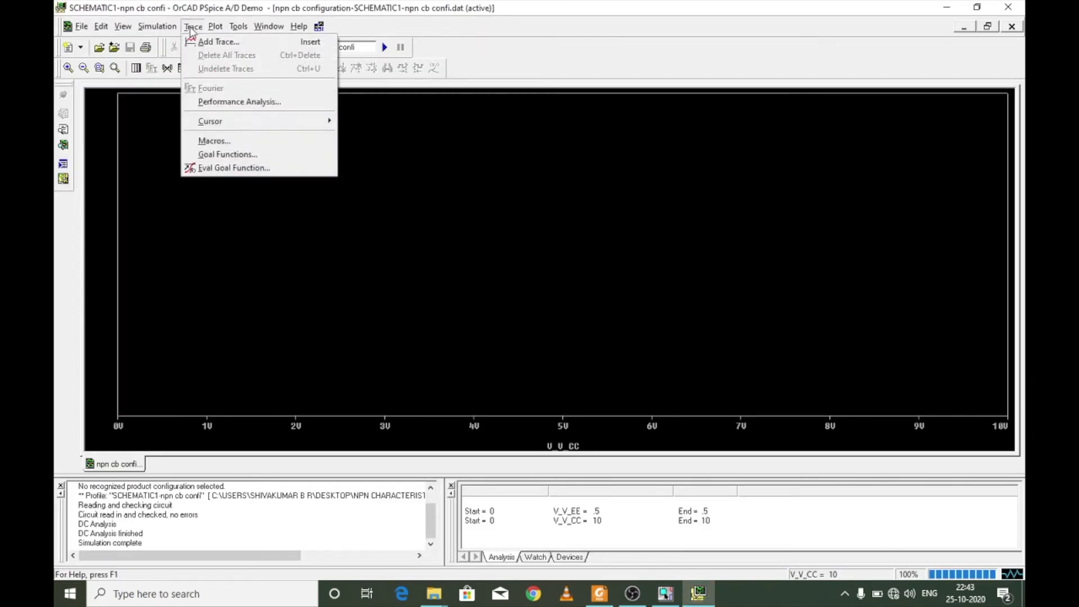
click(200, 43)
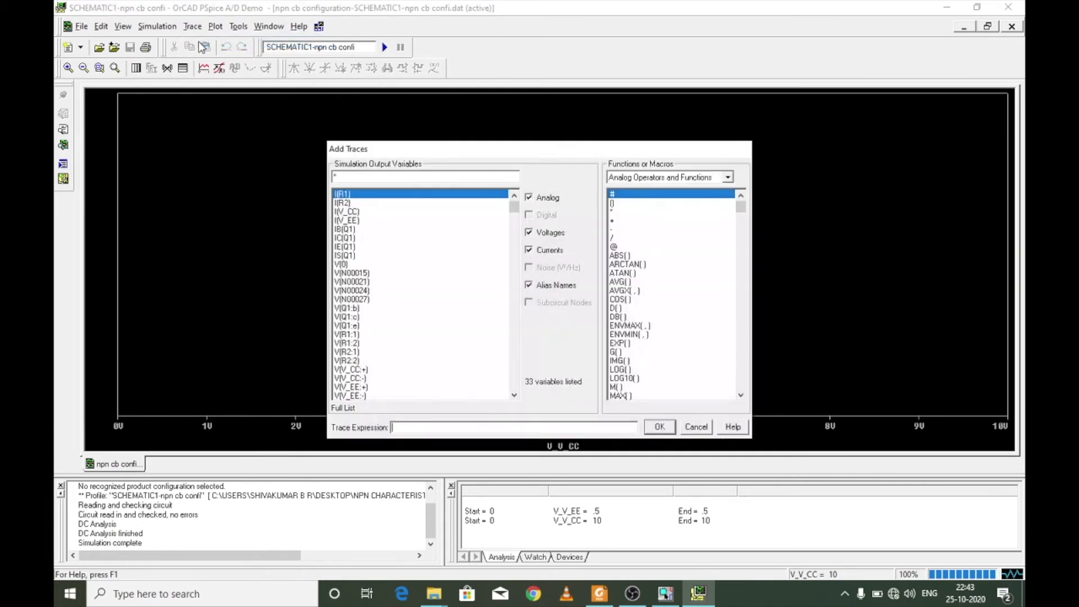
double_click(347, 239)
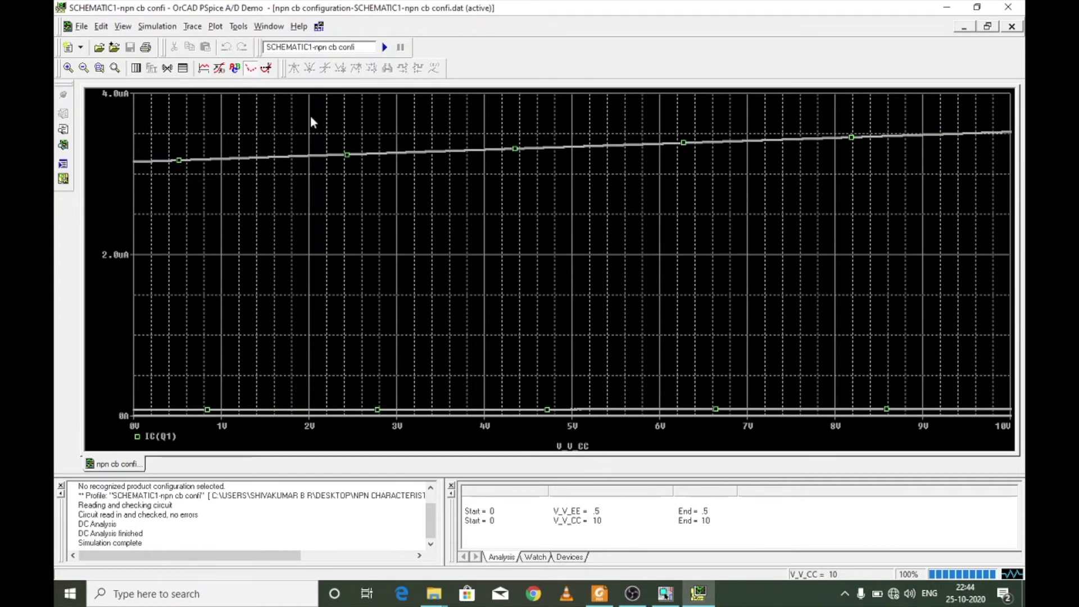
Step: Set the plot's X-axis variable to the collector voltage V(Q1:c)
click(219, 28)
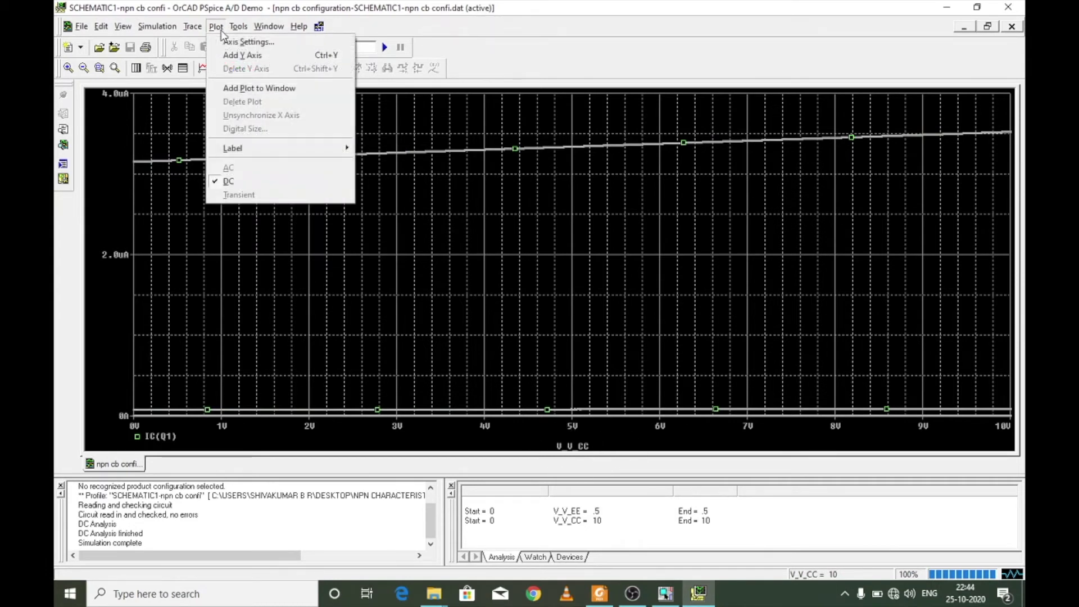
click(227, 43)
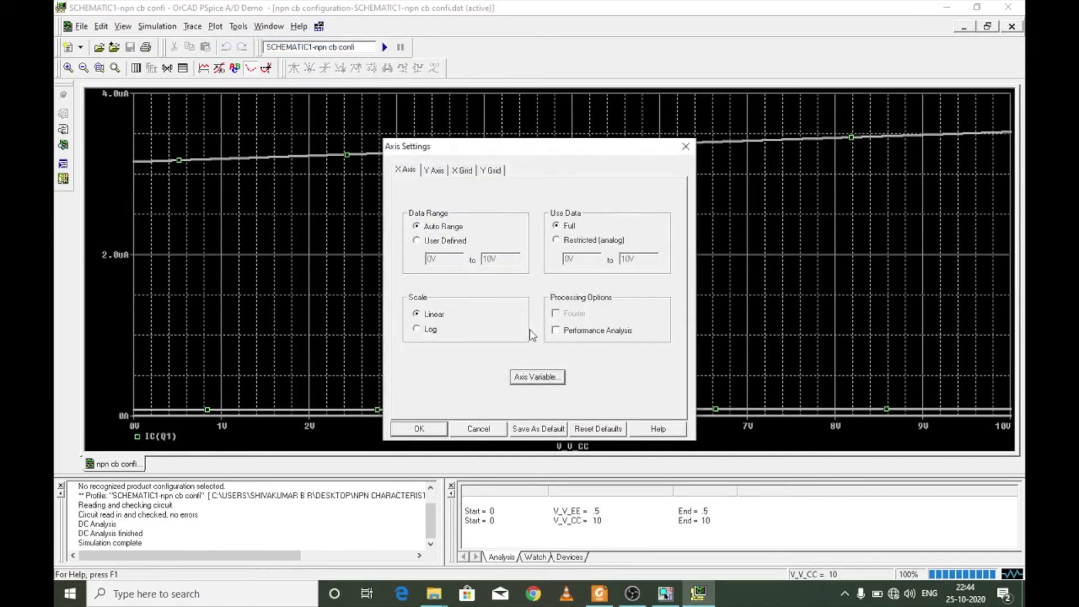
click(553, 378)
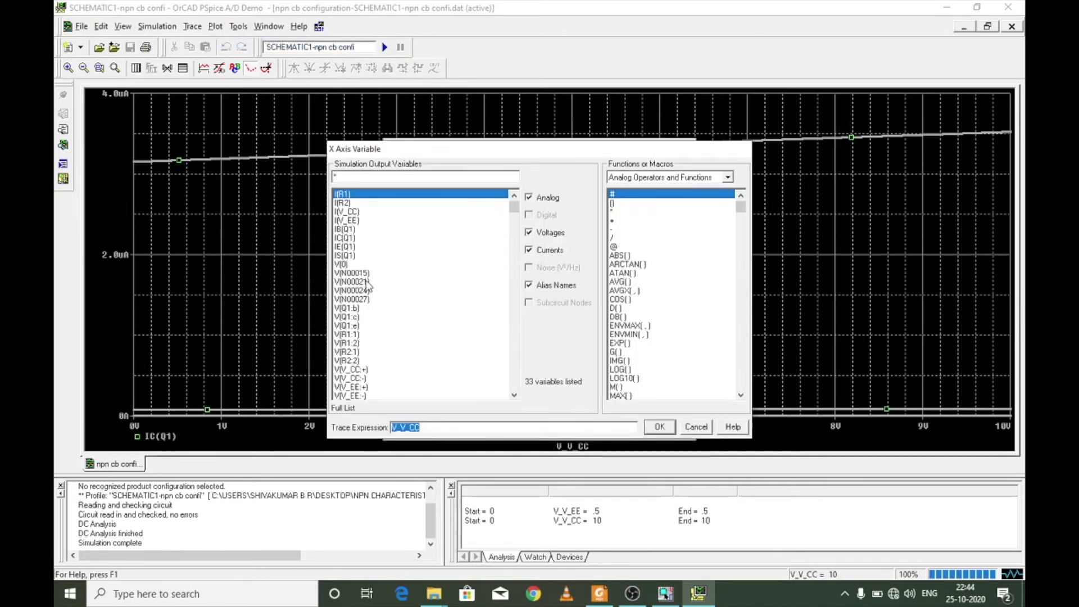
double_click(353, 316)
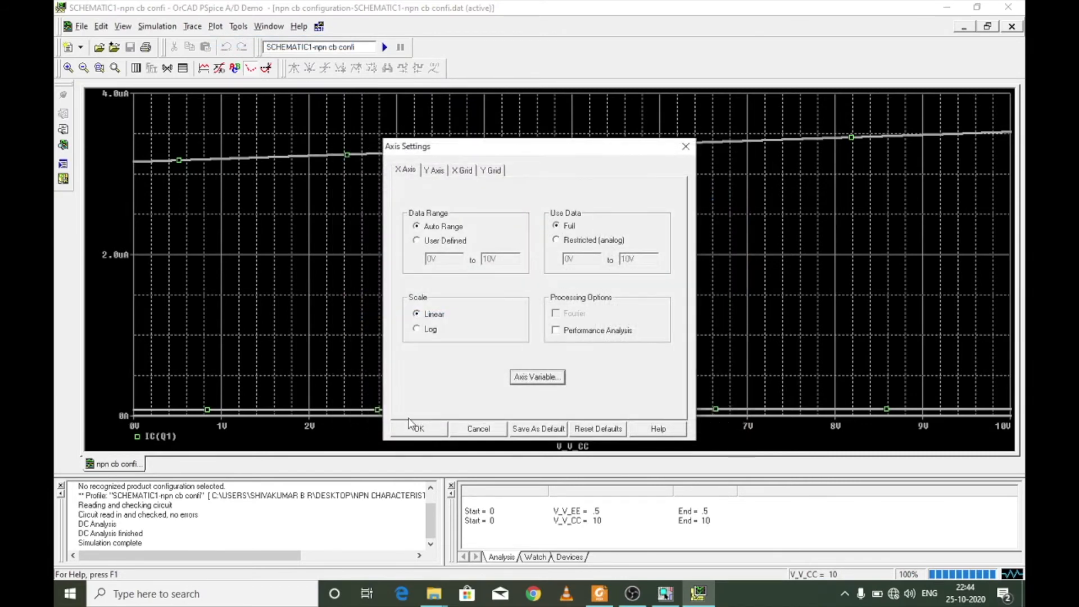
click(420, 430)
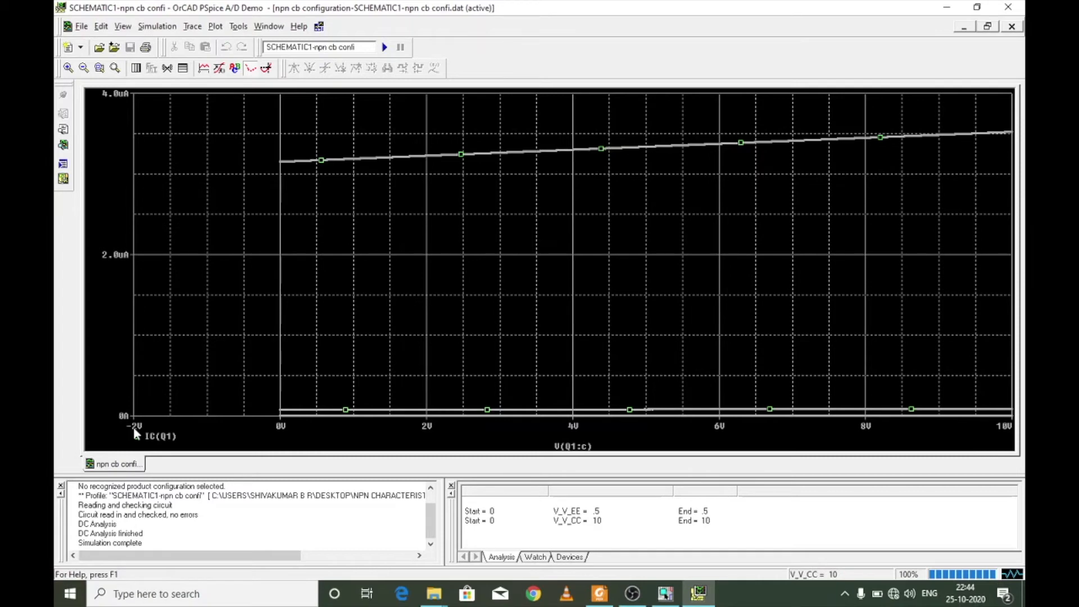
Step: Switch to Foxit Reader and examine the common-base transistor circuit in Figure 1 of pspice.pdf
click(601, 594)
scroll(584, 441, up, 10)
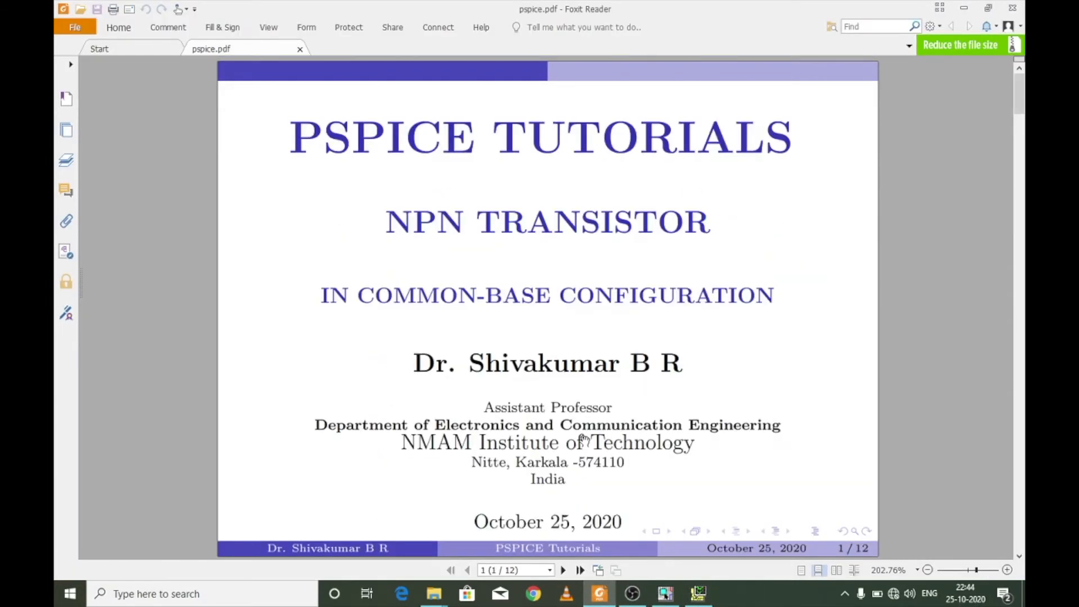
scroll(585, 441, down, 1)
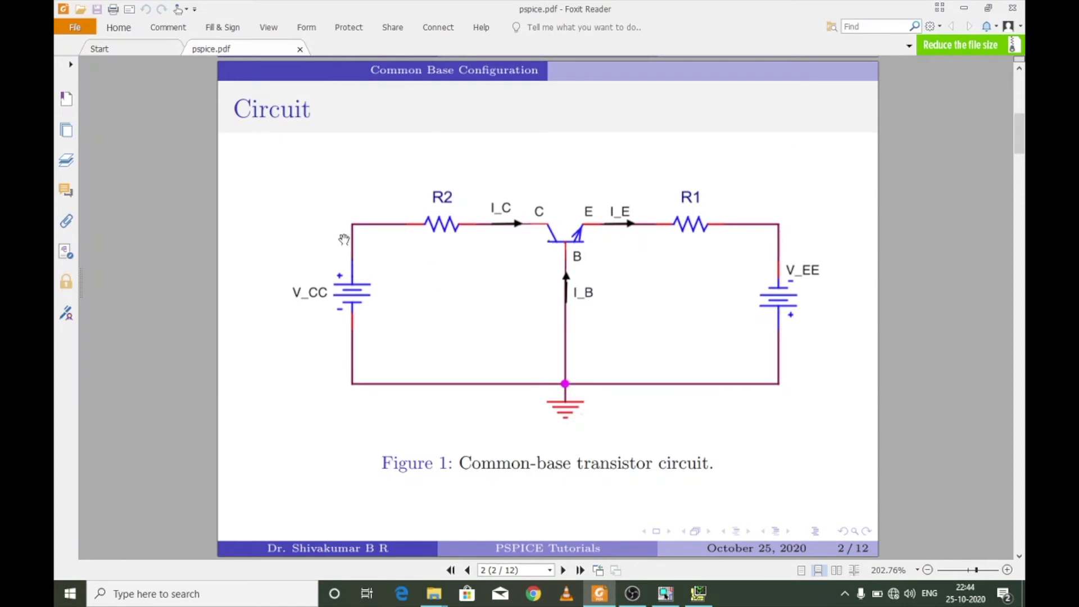
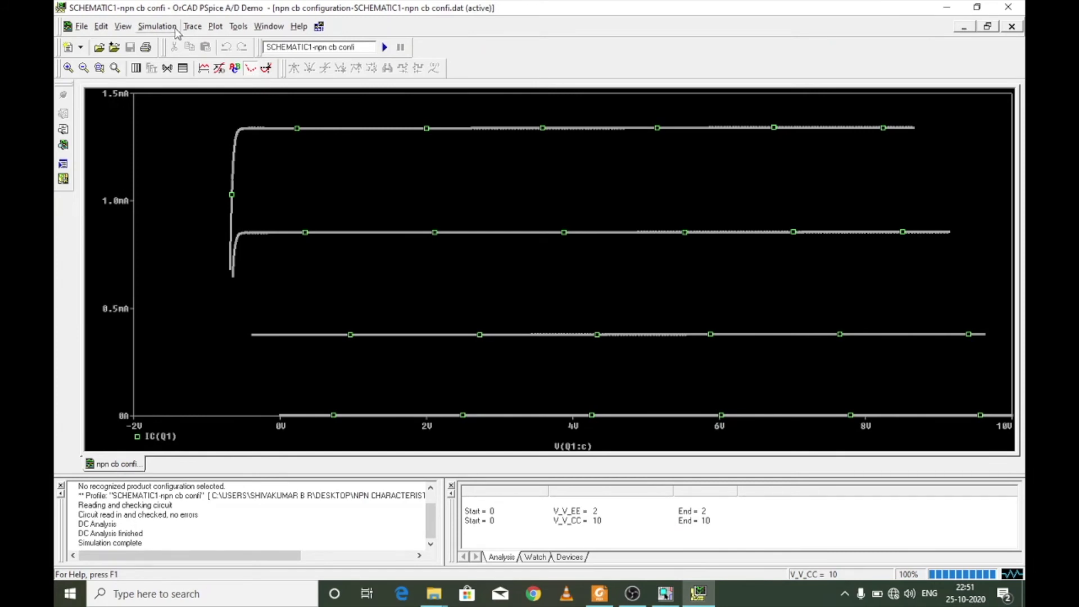
Step: Edit the simulation profile so the primary V_CC sweep has a start value of -2, and save it
click(173, 28)
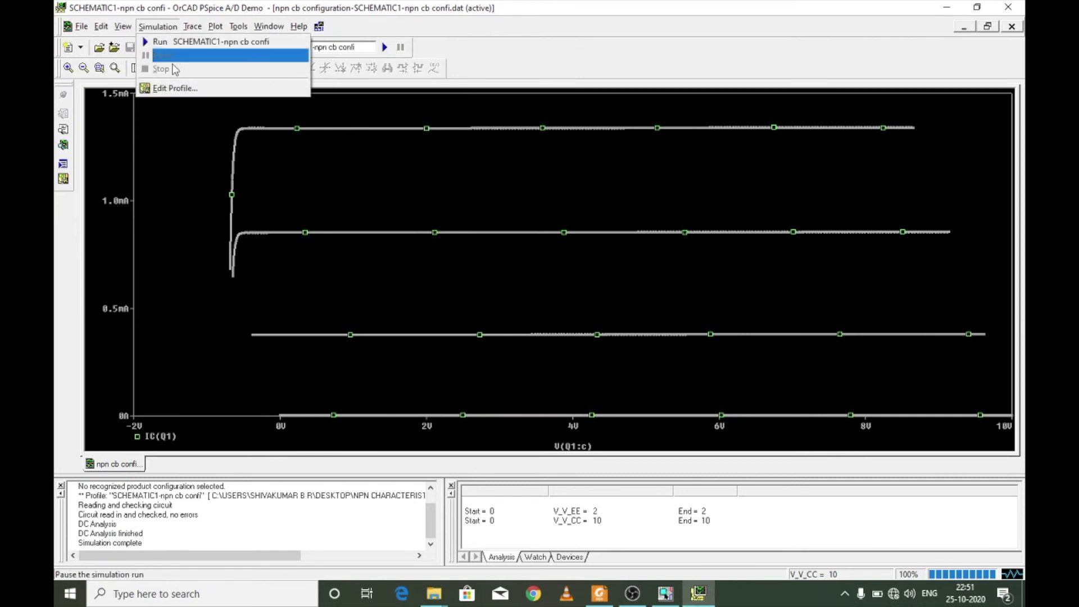
click(176, 88)
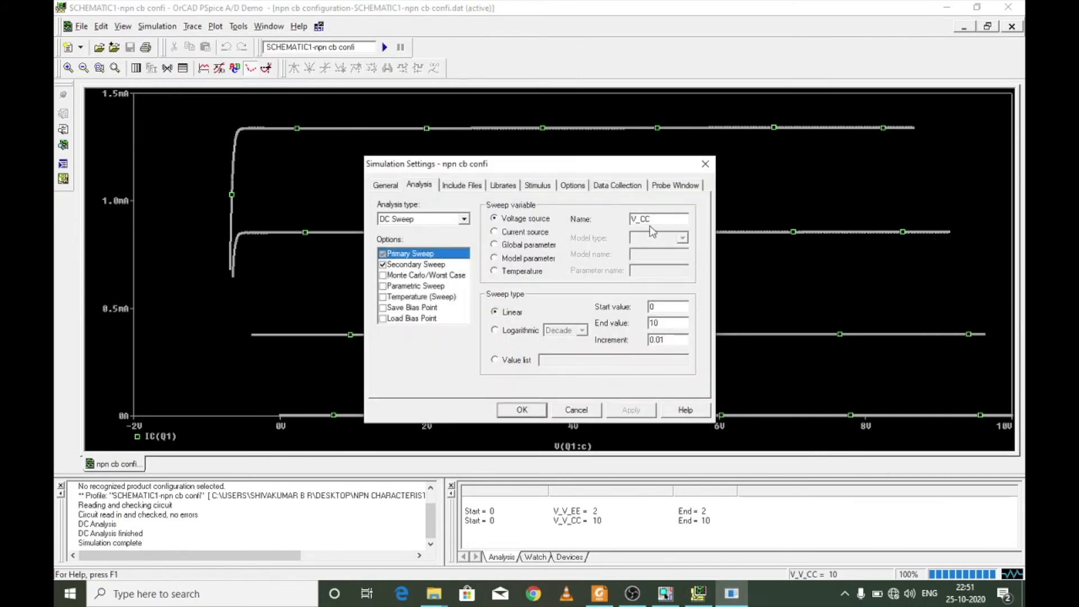
click(662, 307)
key(BackSpace)
text(-2)
click(630, 409)
click(520, 410)
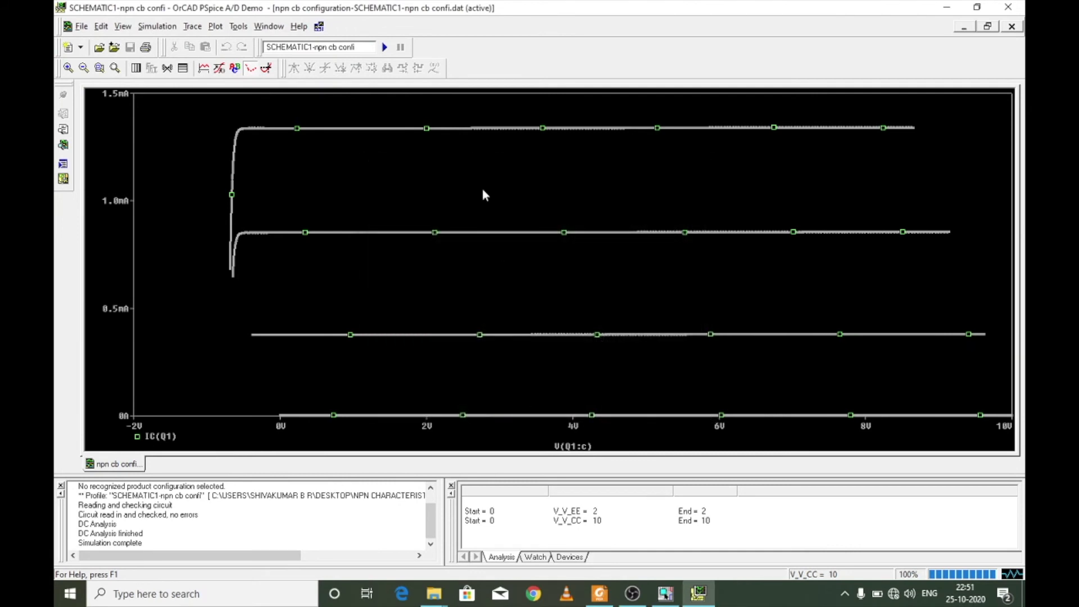
Step: Run the simulation over the extended V_CC range and add the collector current trace IC(Q1)
click(384, 46)
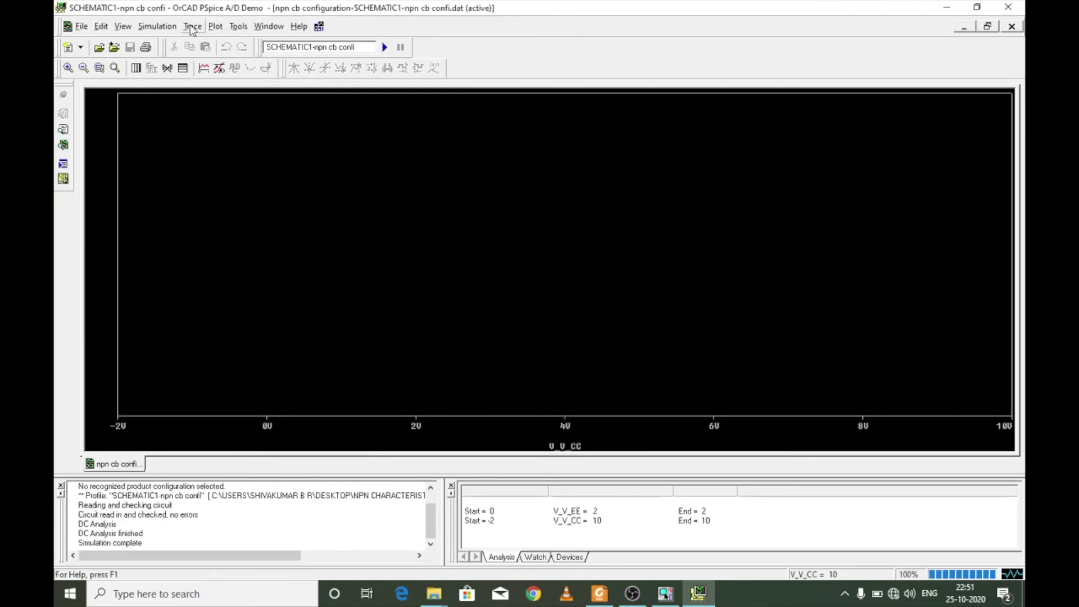
click(191, 27)
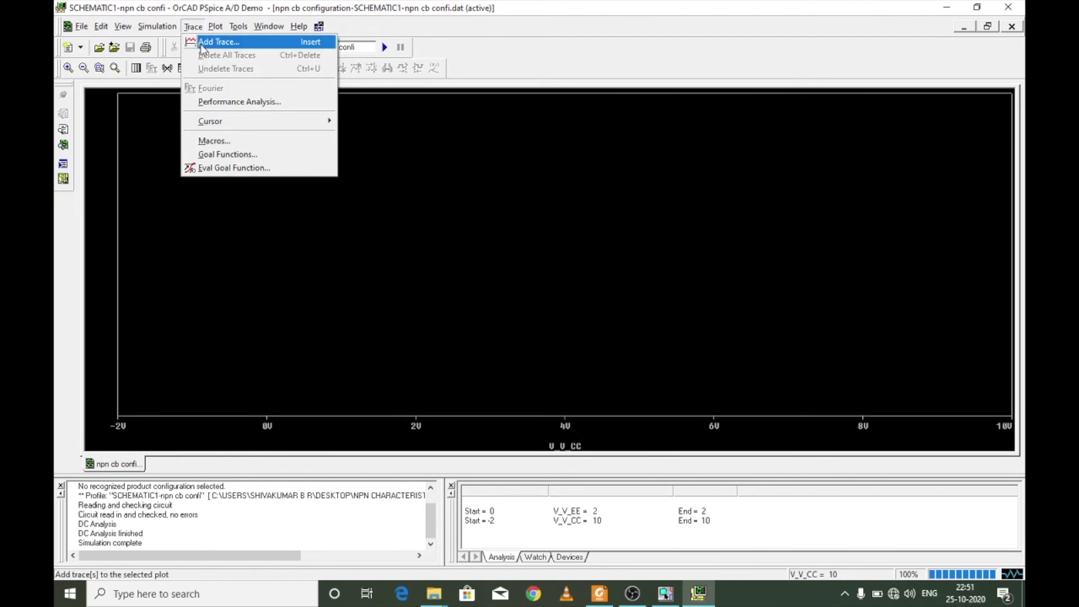
click(204, 44)
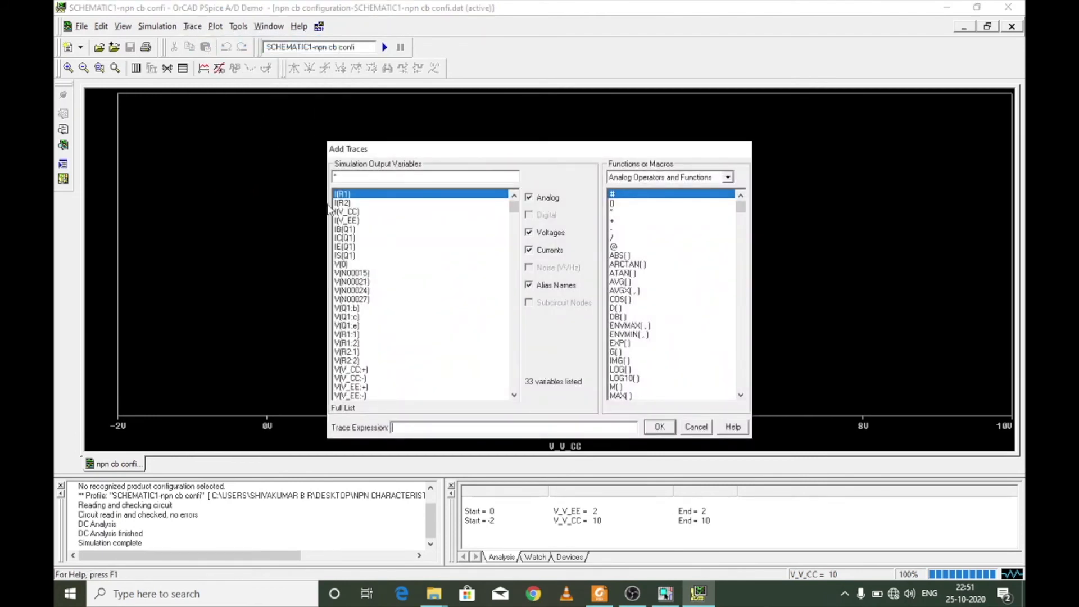
click(347, 241)
key(Return)
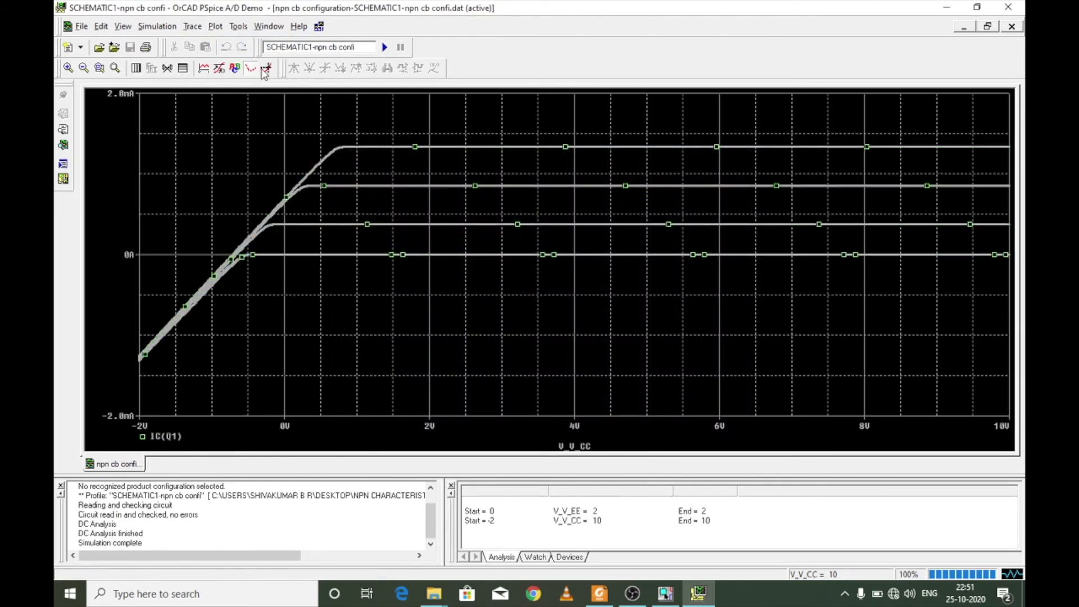
Step: Change the X-axis variable of the new output characteristics plot from V_V_CC to V(Q1:c)
click(218, 28)
click(227, 42)
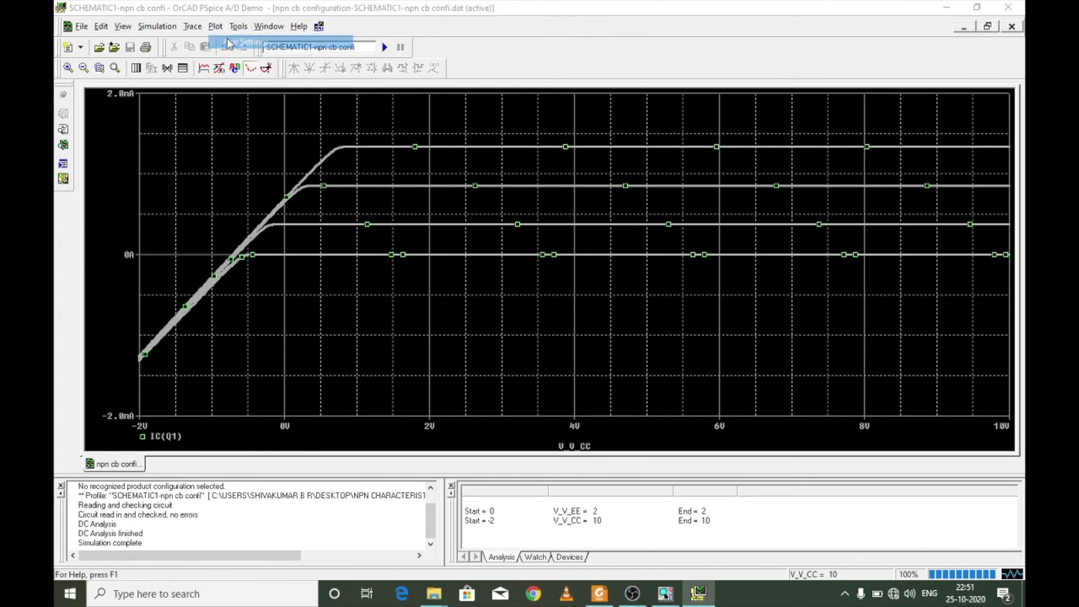
click(558, 376)
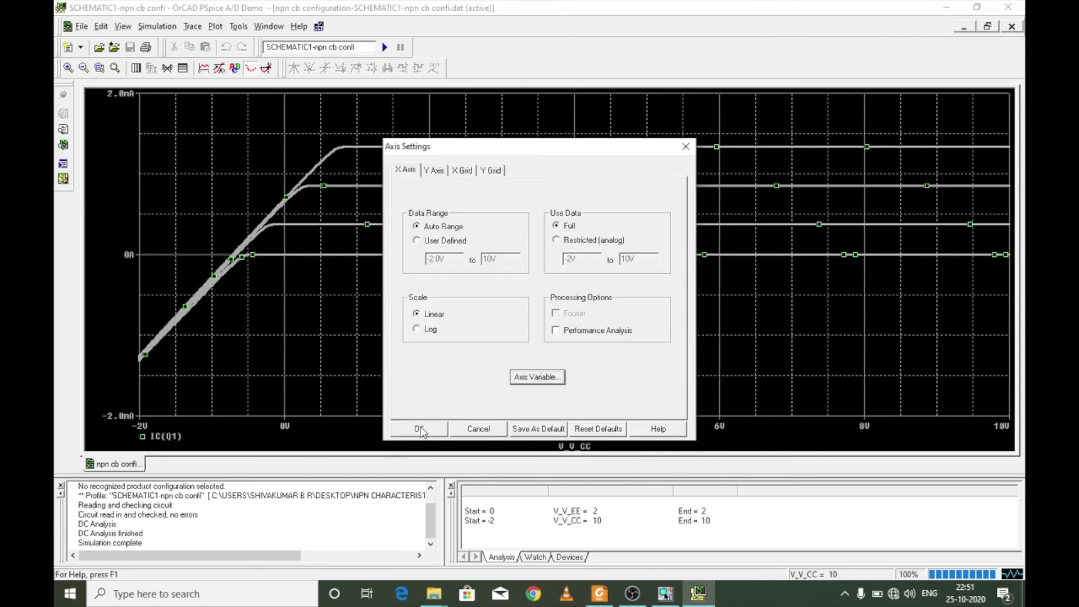
key(Return)
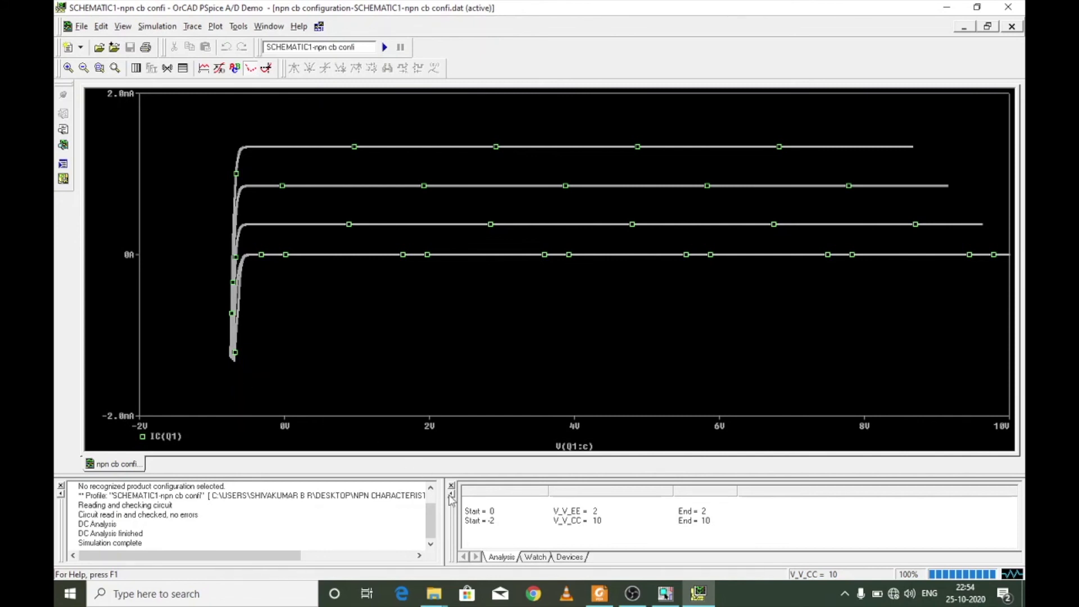
Step: Switch to Foxit Reader and read the transfer characteristics profile settings in Table 6 of pspice.pdf
click(599, 593)
key(Page_Down)
key(Page_Down)
key(Page_Down)
key(Page_Down)
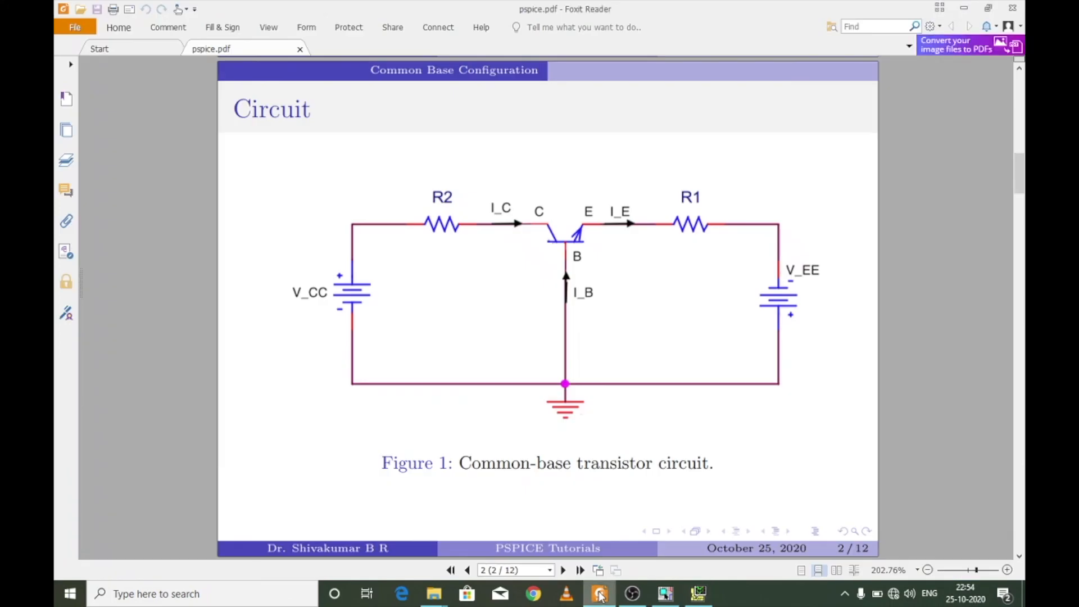
key(Page_Down)
key(Page_Down)
key(Page_Down)
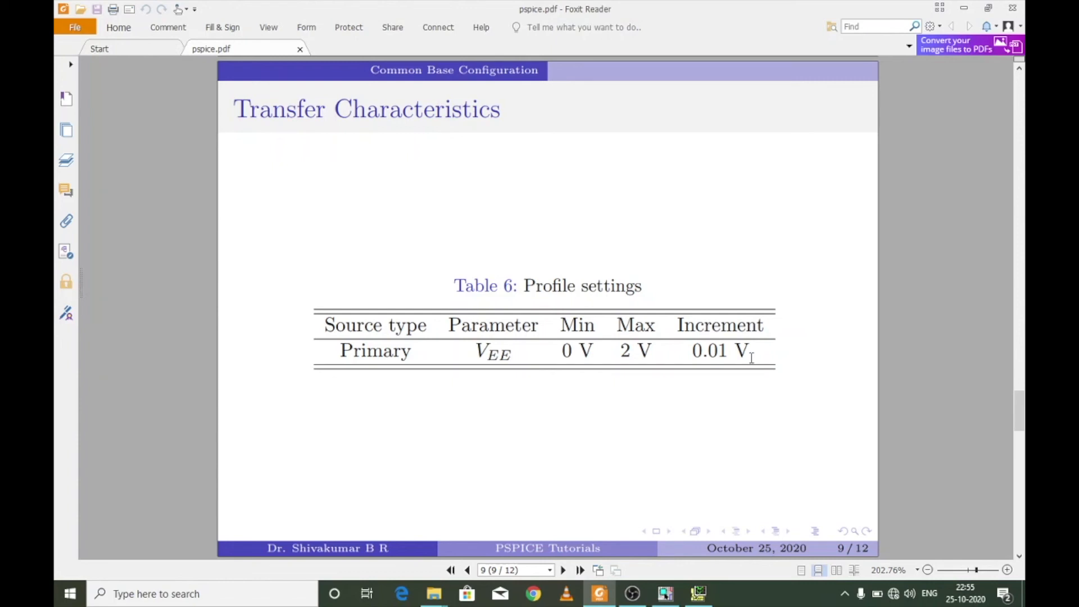
Step: Switch to PSpice A/D, disable the profile's secondary sweep and set the primary sweep's voltage source to V_EE
click(698, 593)
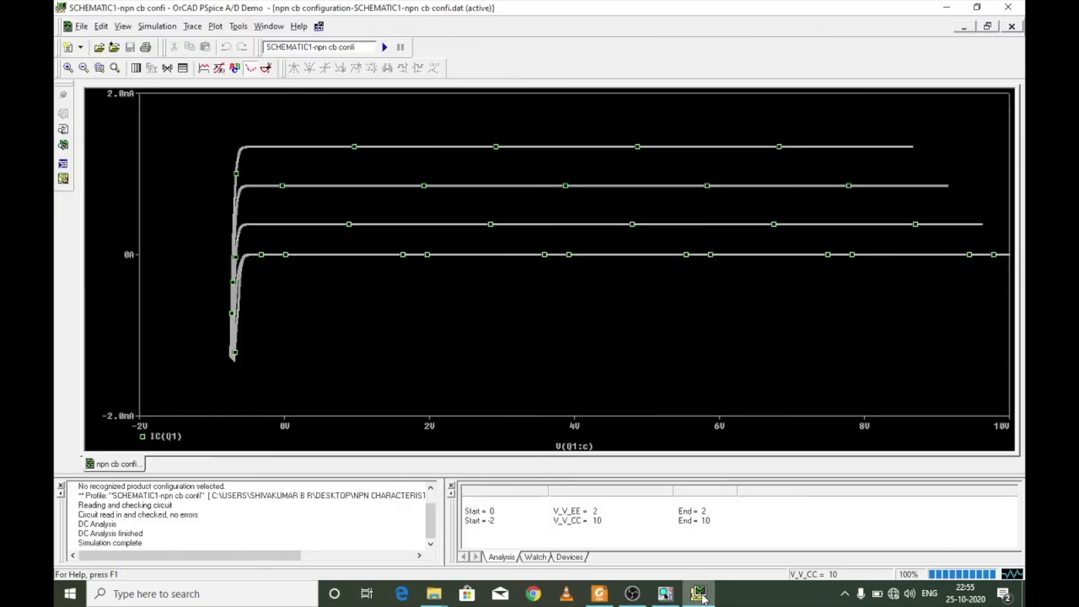
click(157, 26)
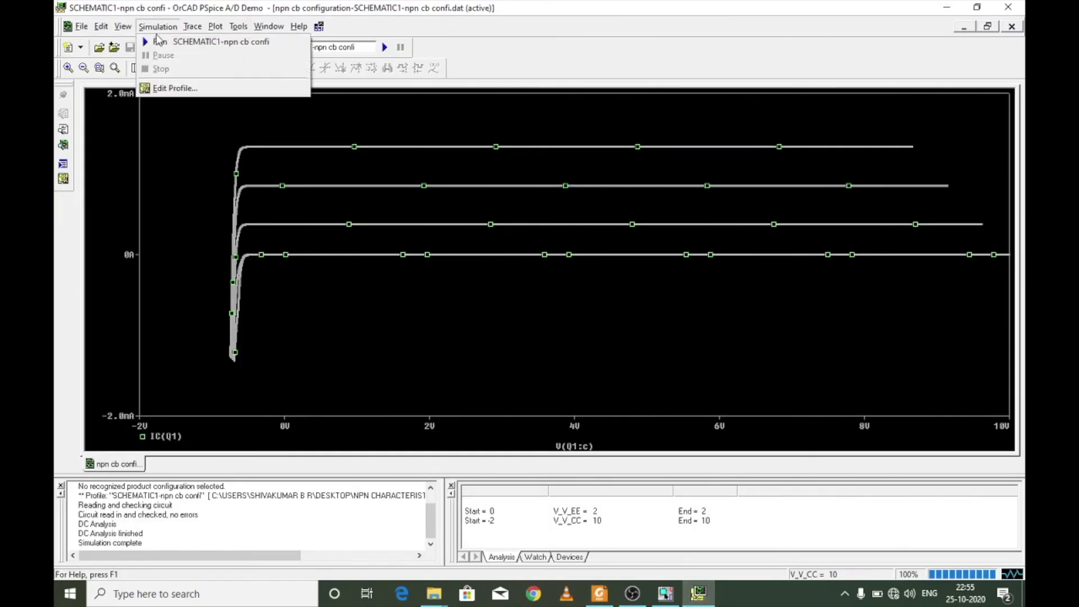
click(178, 90)
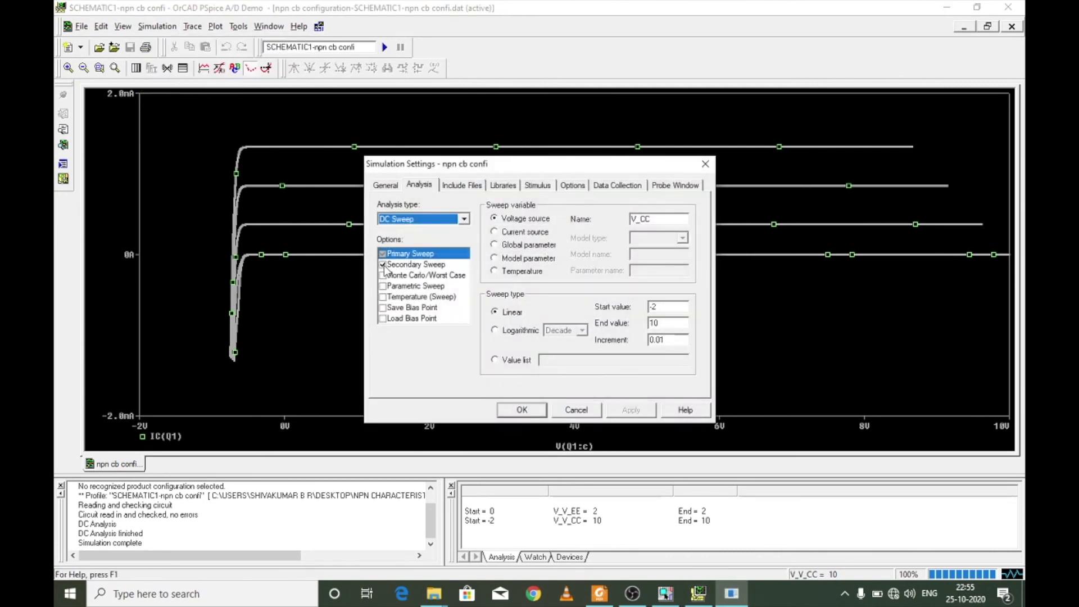
click(385, 265)
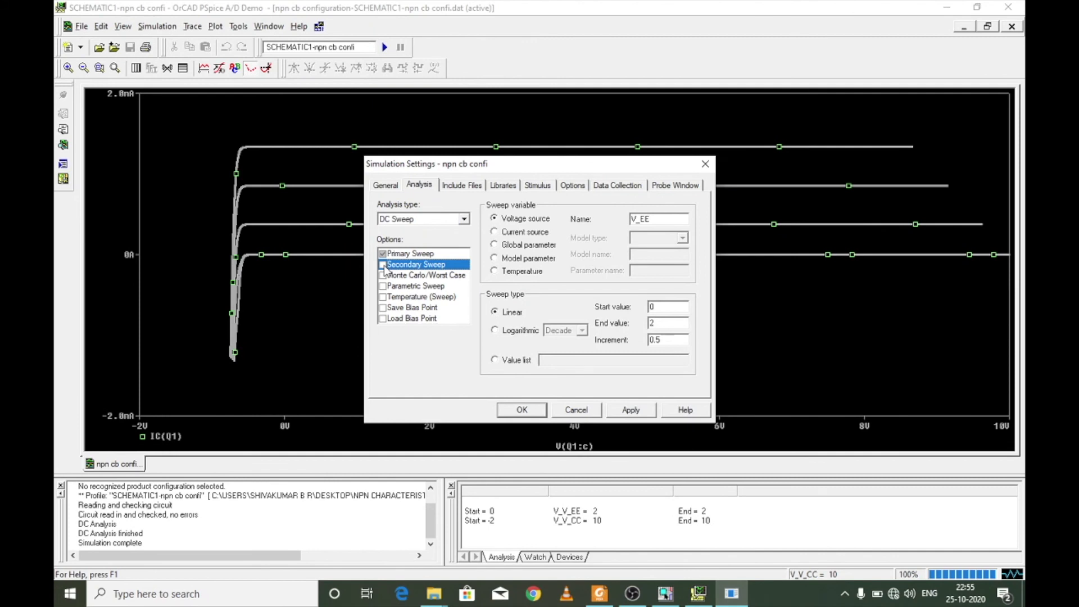
click(418, 254)
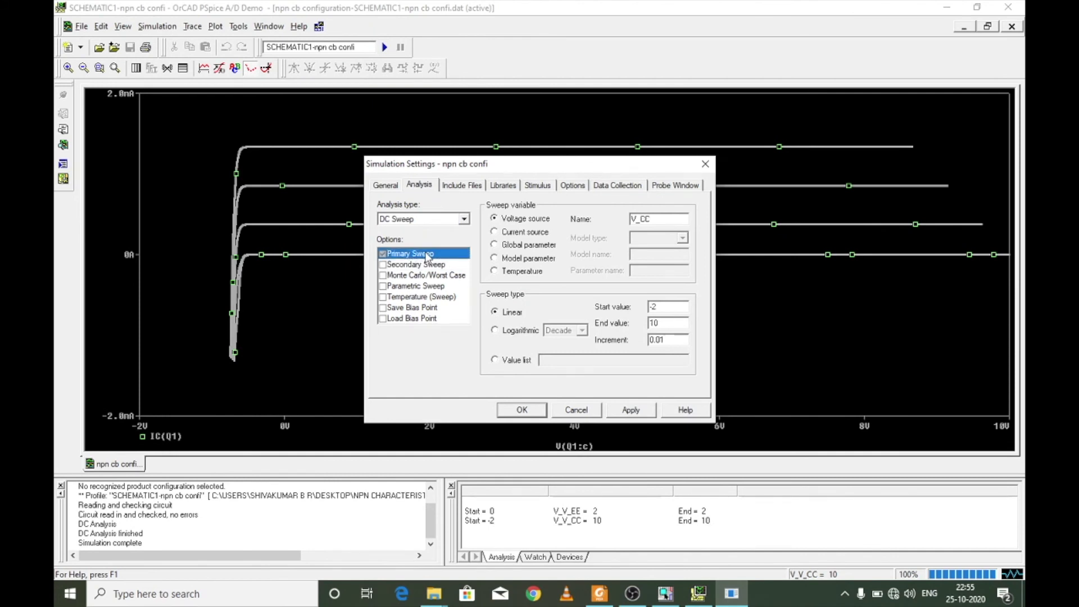
click(682, 221)
key(BackSpace)
key(BackSpace)
text(EE)
Step: Set the primary sweep's start value to 0 and end value to 2, and save the profile
click(678, 306)
key(BackSpace)
key(BackSpace)
text(0)
click(671, 321)
key(BackSpace)
key(BackSpace)
text(2)
click(630, 410)
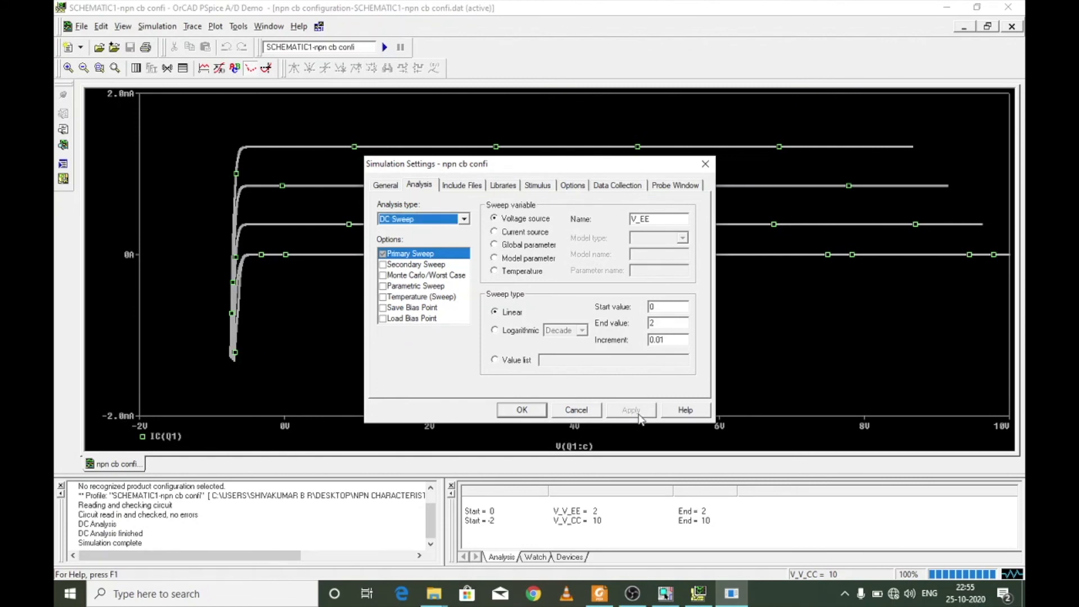
click(520, 411)
Step: Run the V_EE sweep and add the collector current trace IC(Q1)
click(385, 47)
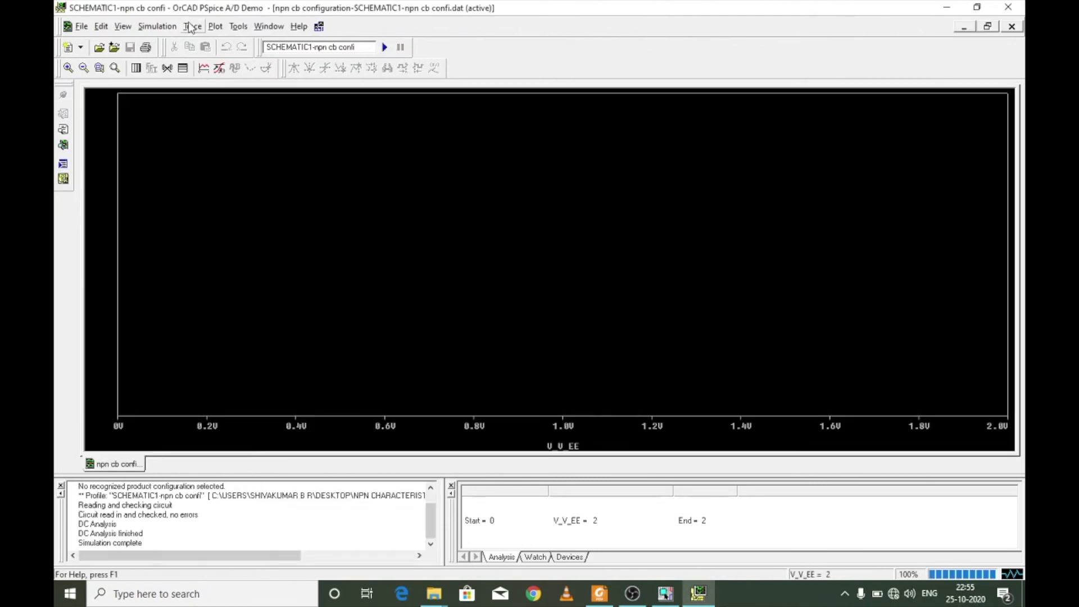
click(191, 27)
click(202, 42)
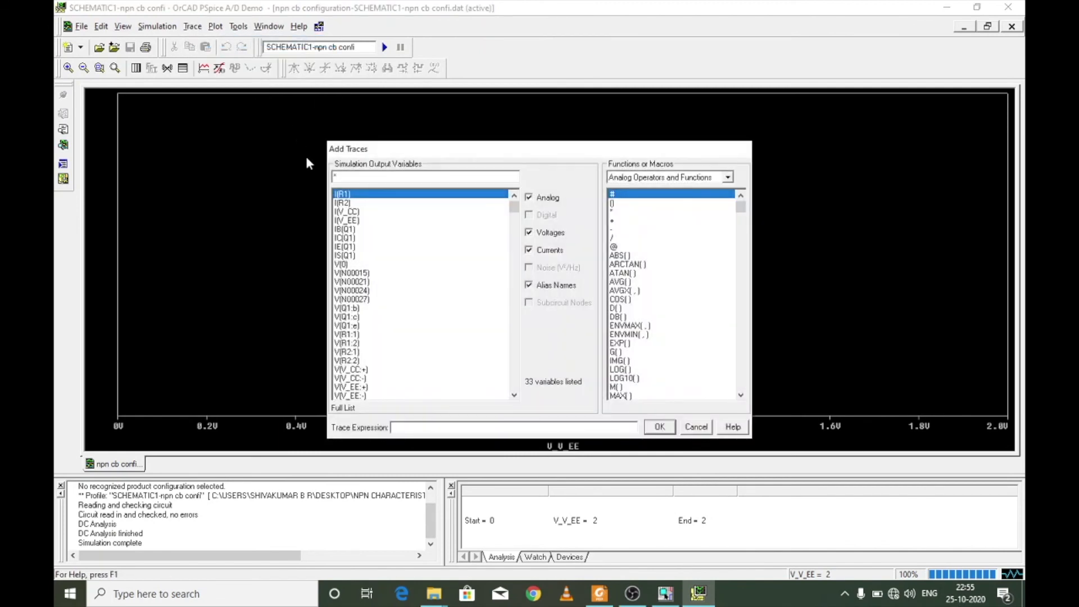
click(351, 240)
key(Return)
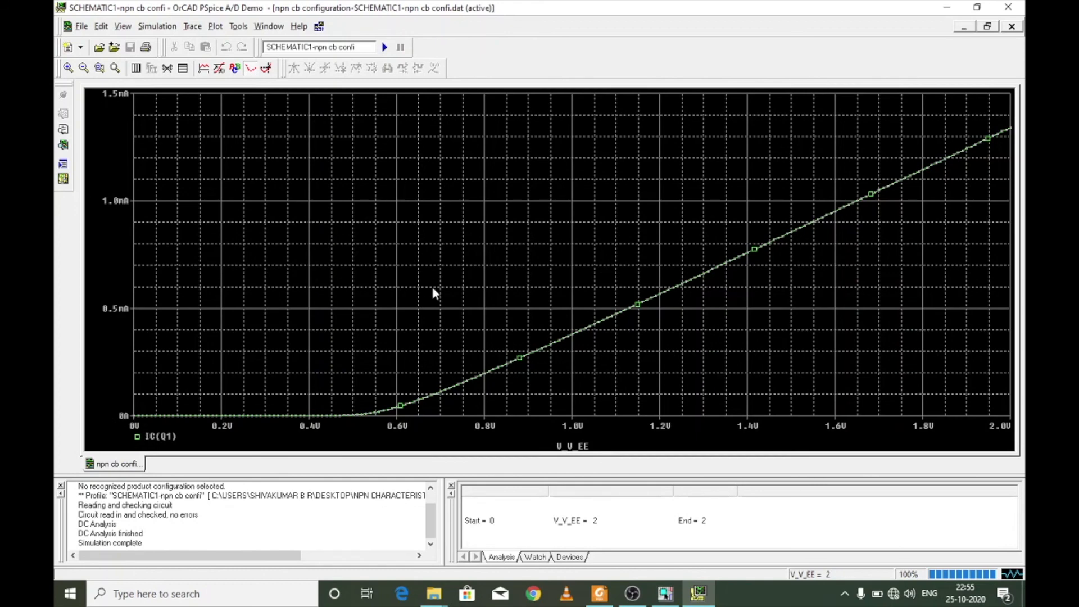
Step: Set the X-axis variable of the transfer characteristics plot to the emitter voltage V(Q1:e)
click(216, 27)
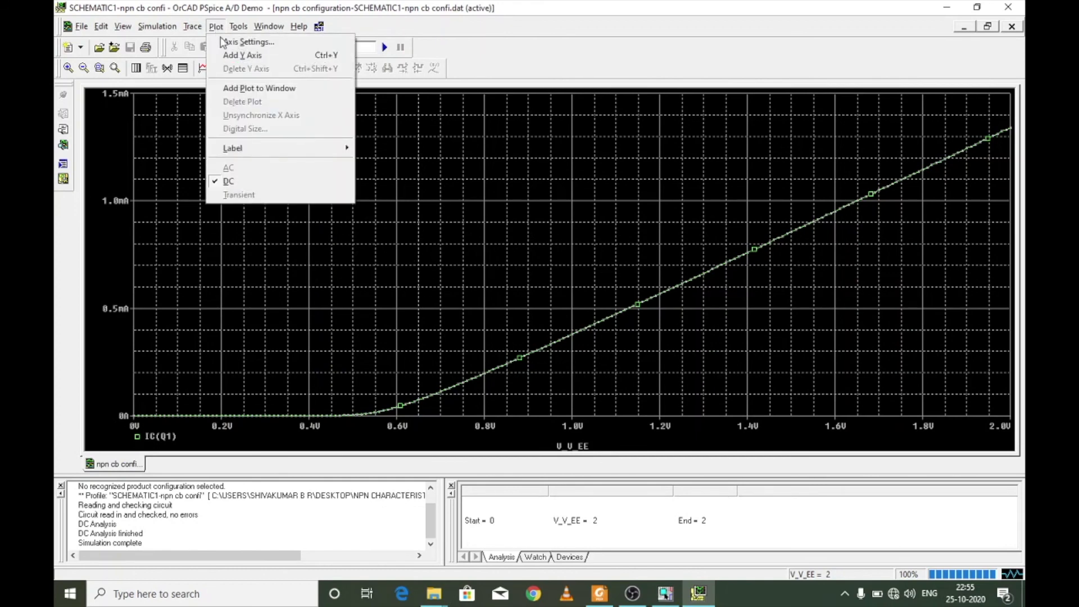
click(236, 41)
click(526, 380)
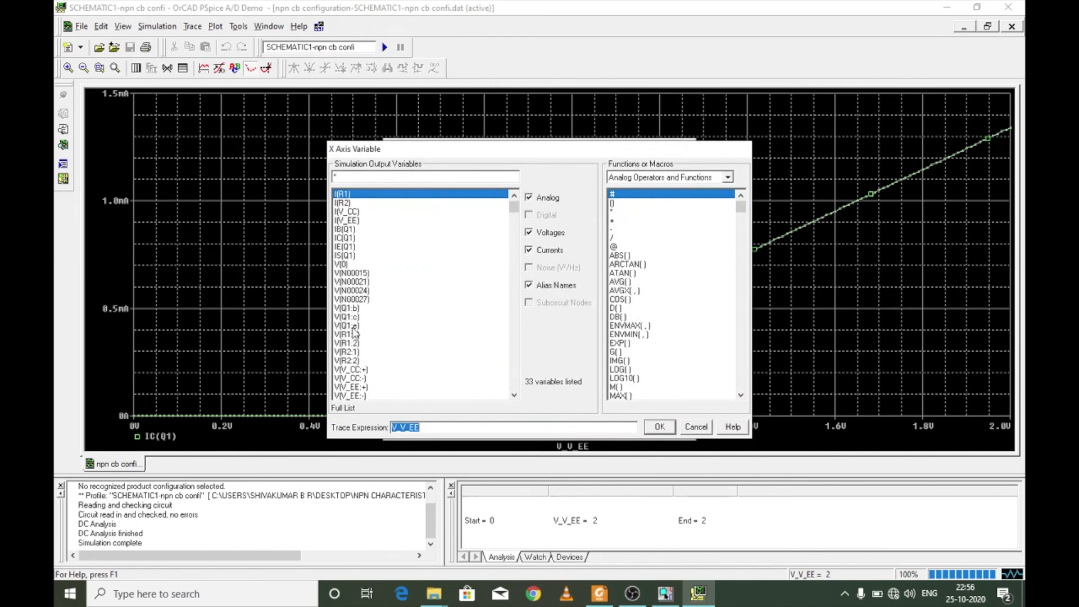
double_click(352, 326)
click(413, 429)
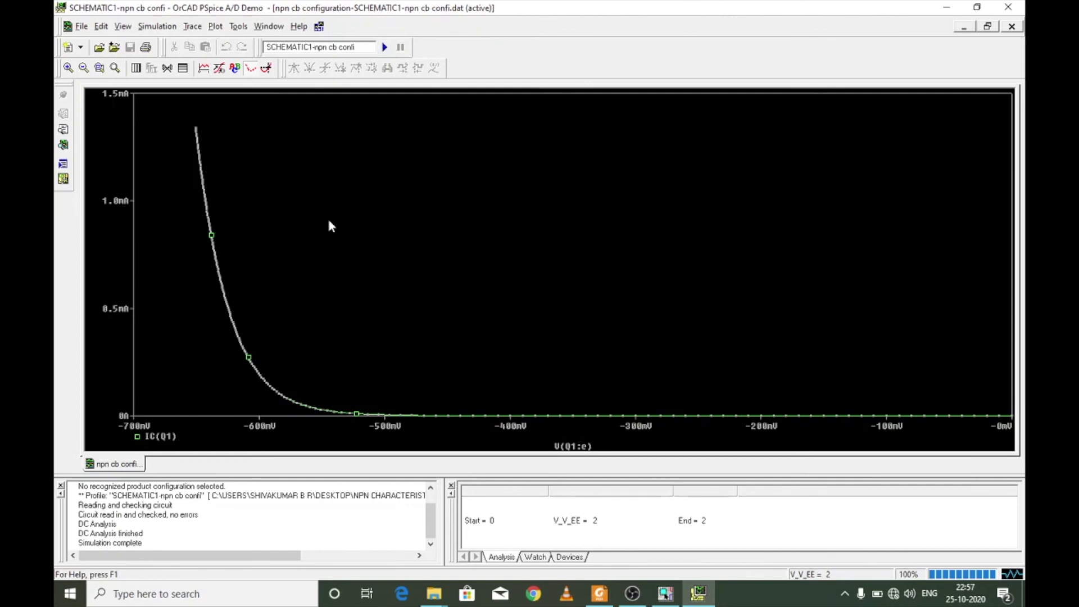
Step: Add a second plot to the window and add the collector voltage trace V(Q1:c) to it
click(215, 27)
click(245, 88)
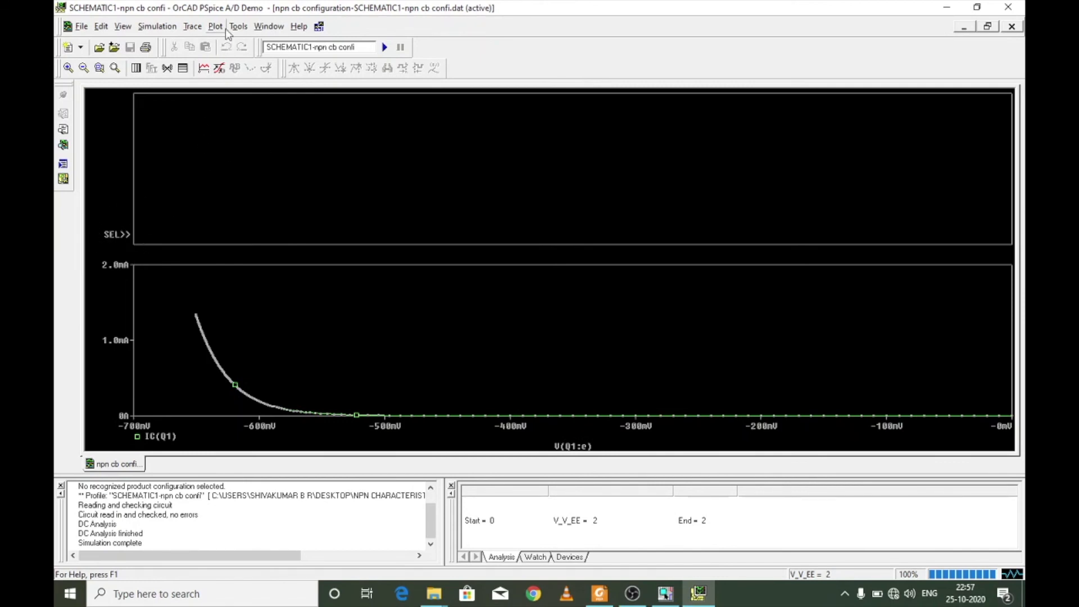
click(193, 27)
click(218, 42)
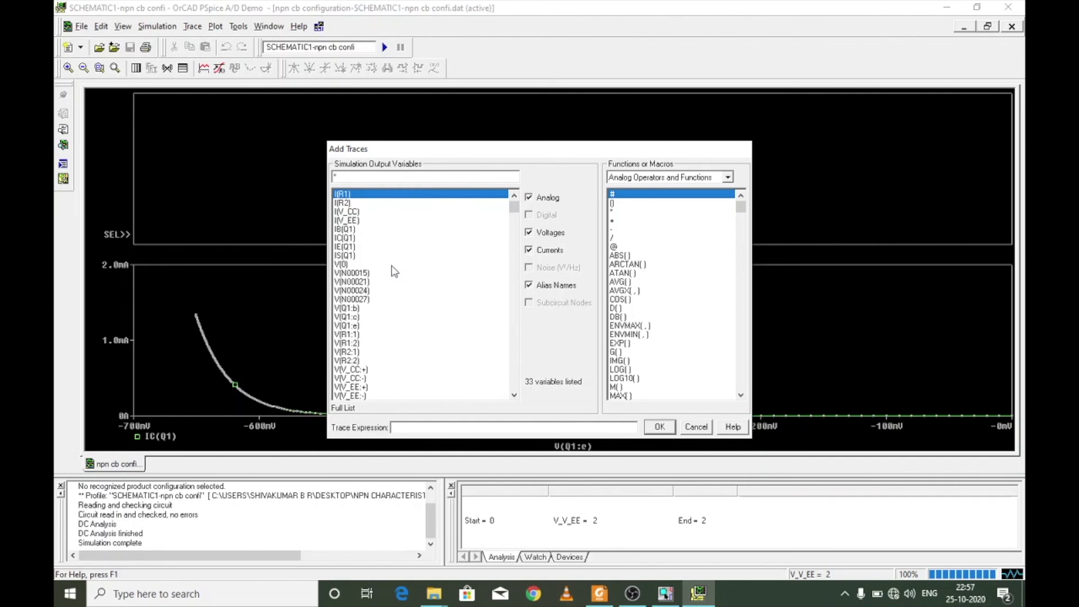
click(356, 317)
click(356, 318)
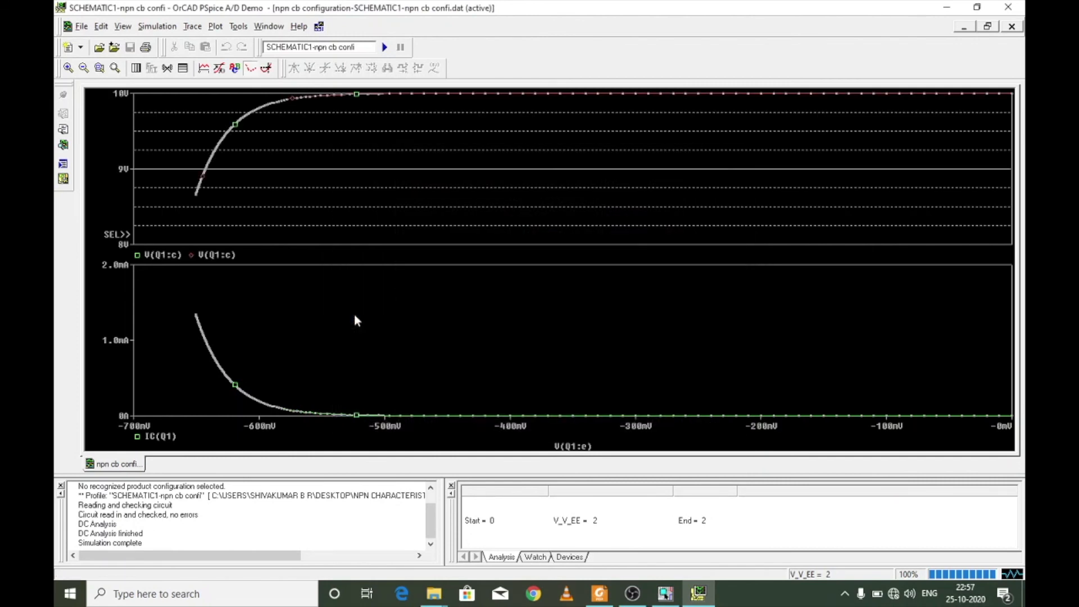